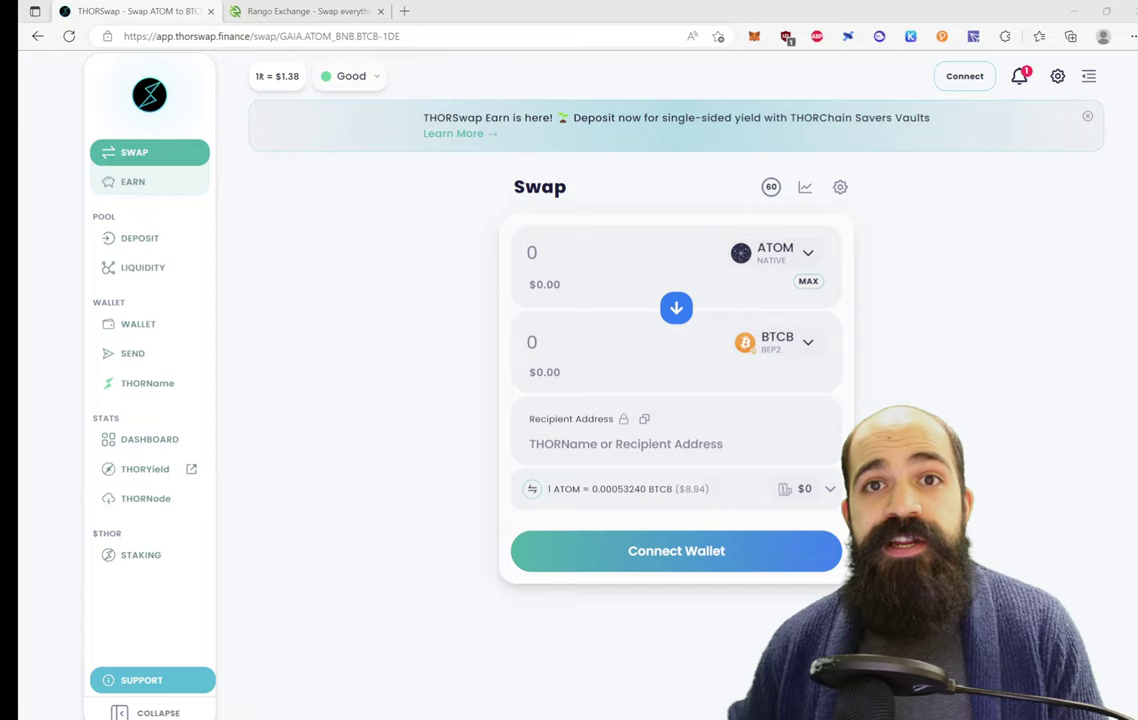
# - Change the source token from ATOM to native BTC, quoting 0.976366 BTCB for 1 BTC
pyautogui.click(777, 250)
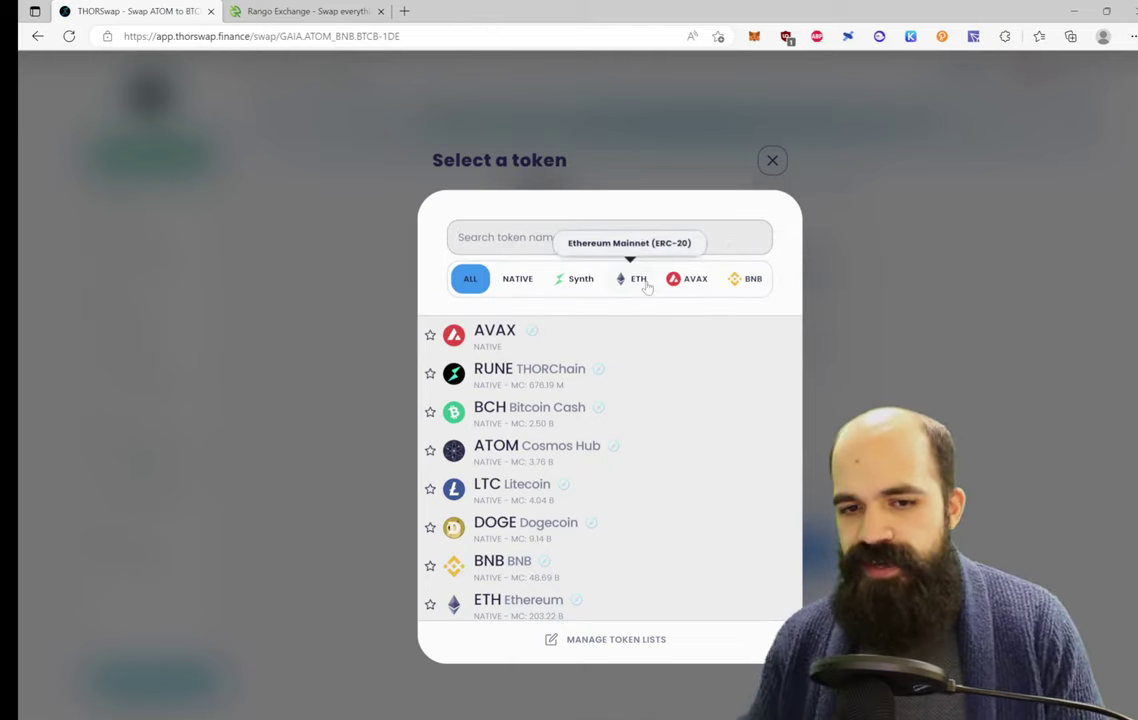
pyautogui.scroll(-4, 620, 363)
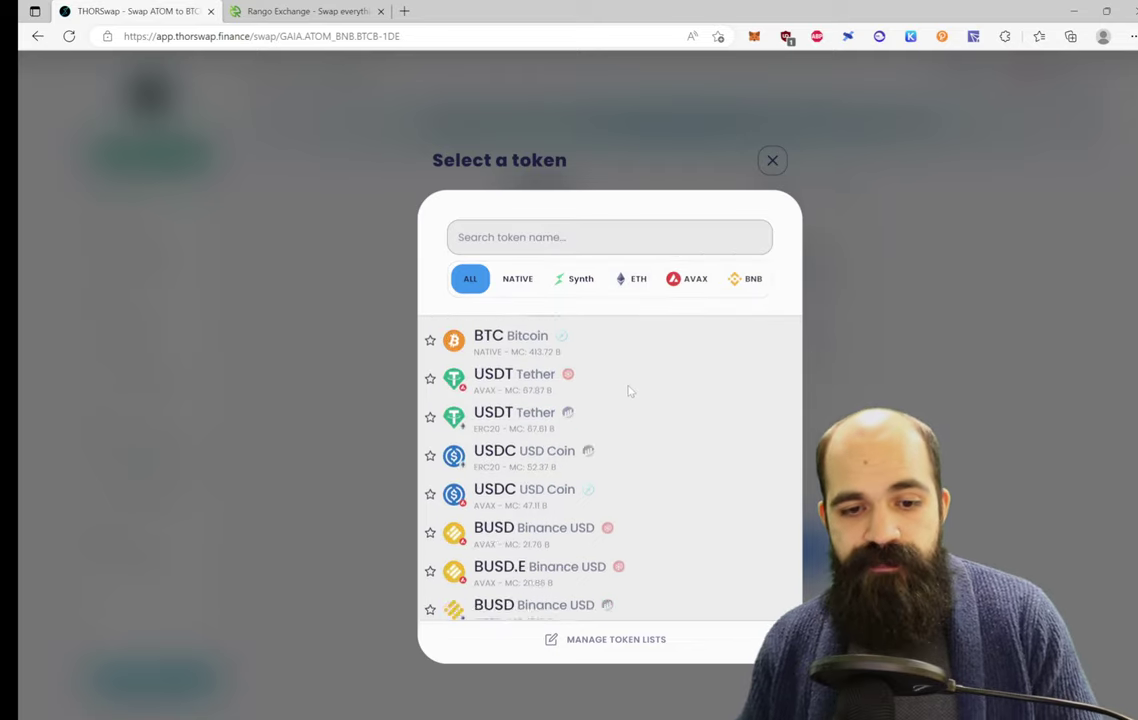
pyautogui.scroll(-10, 635, 430)
pyautogui.click(520, 279)
pyautogui.scroll(1, 638, 416)
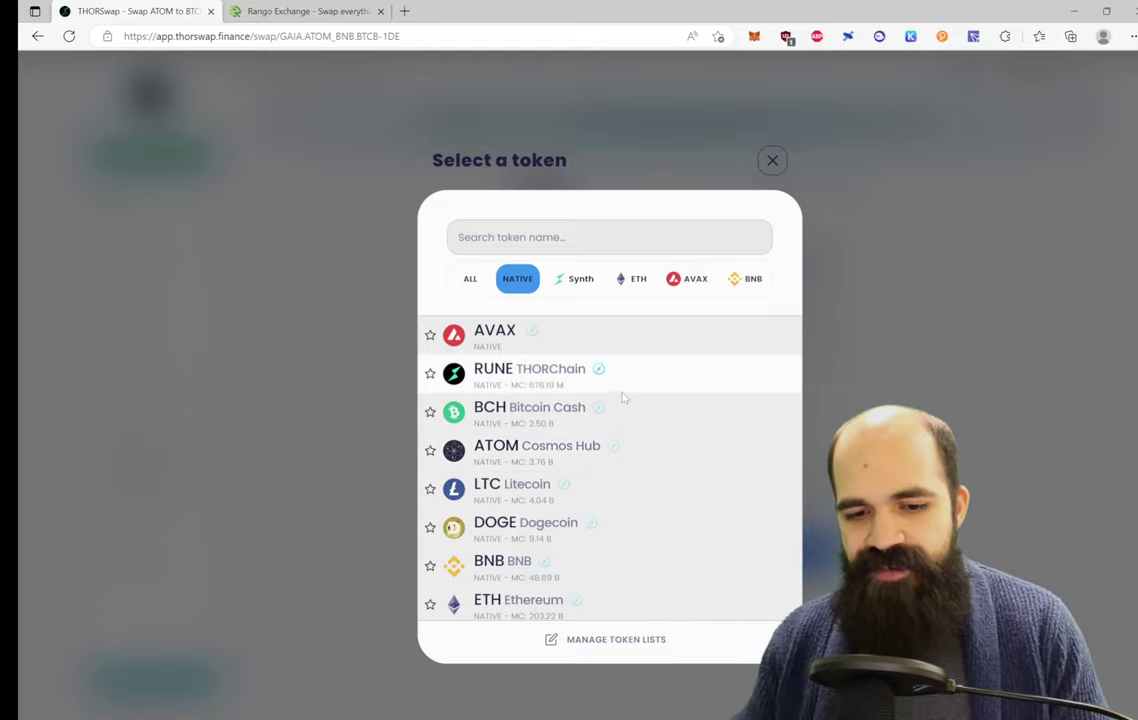
pyautogui.scroll(-1, 569, 606)
pyautogui.click(604, 601)
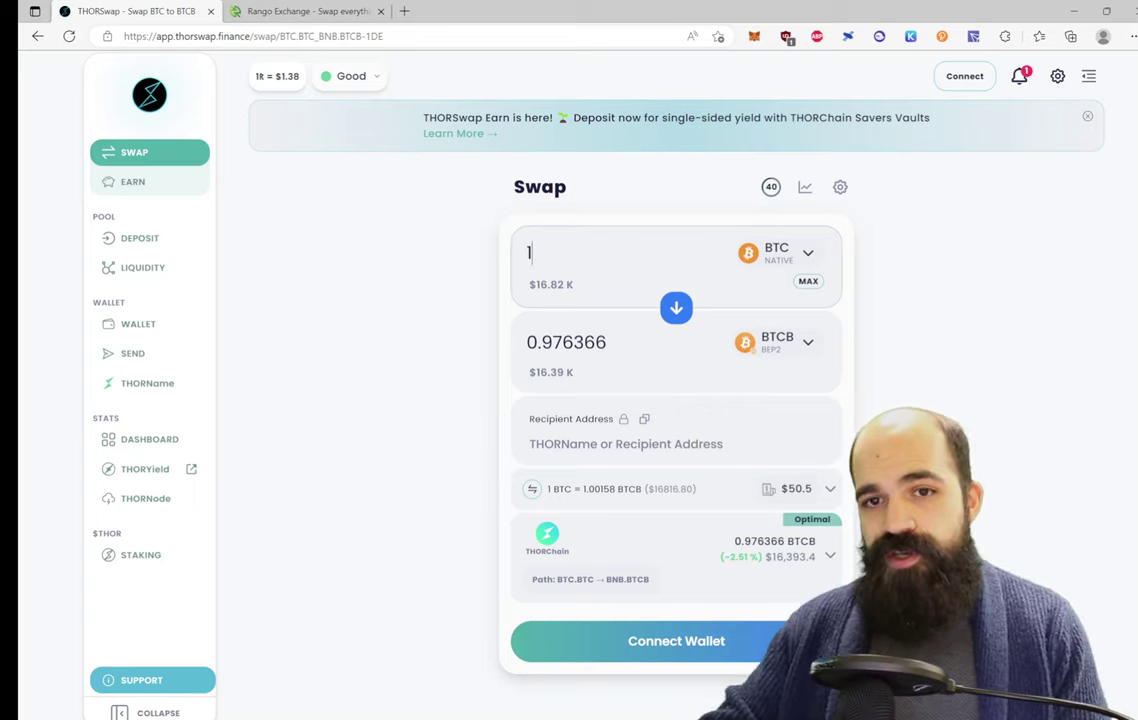
# - Compare the 0.1 and 1 BTC quotes, then settle on 0.1 BTC for 0.0993044 BTCB
pyautogui.press('BackSpace')
pyautogui.write('0.1')
pyautogui.scroll(1, 736, 556)
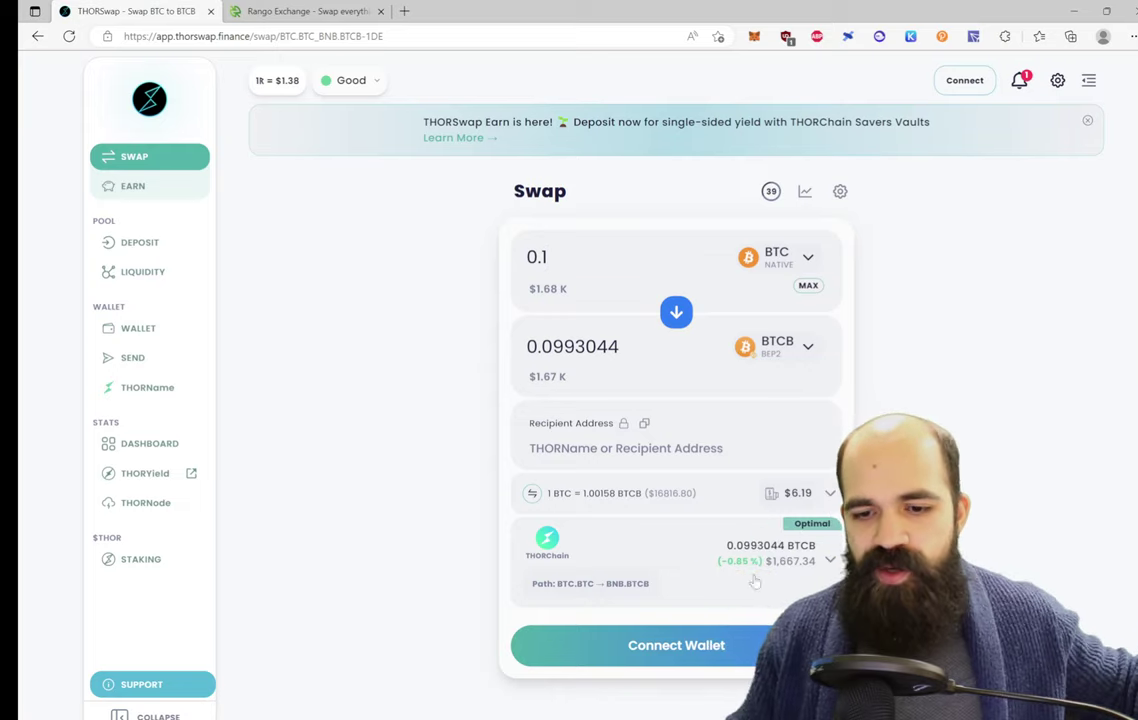
pyautogui.moveTo(556, 257); pyautogui.dragTo(370, 237)
pyautogui.write('1')
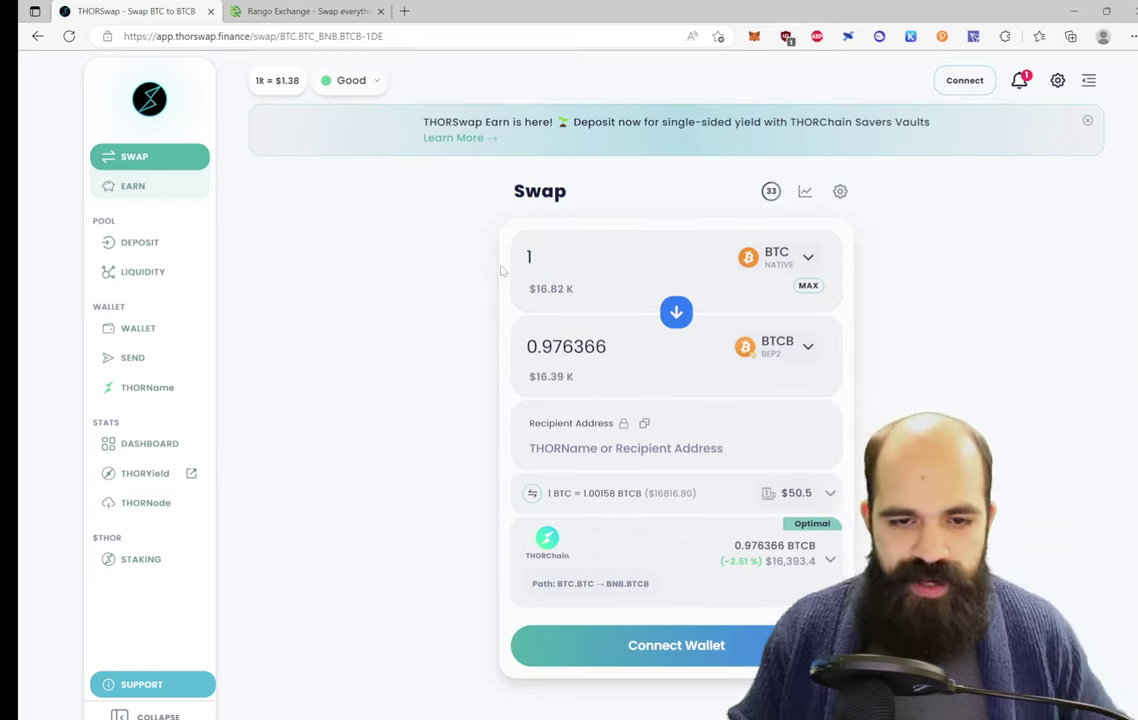
pyautogui.press('BackSpace')
pyautogui.write('0.1')
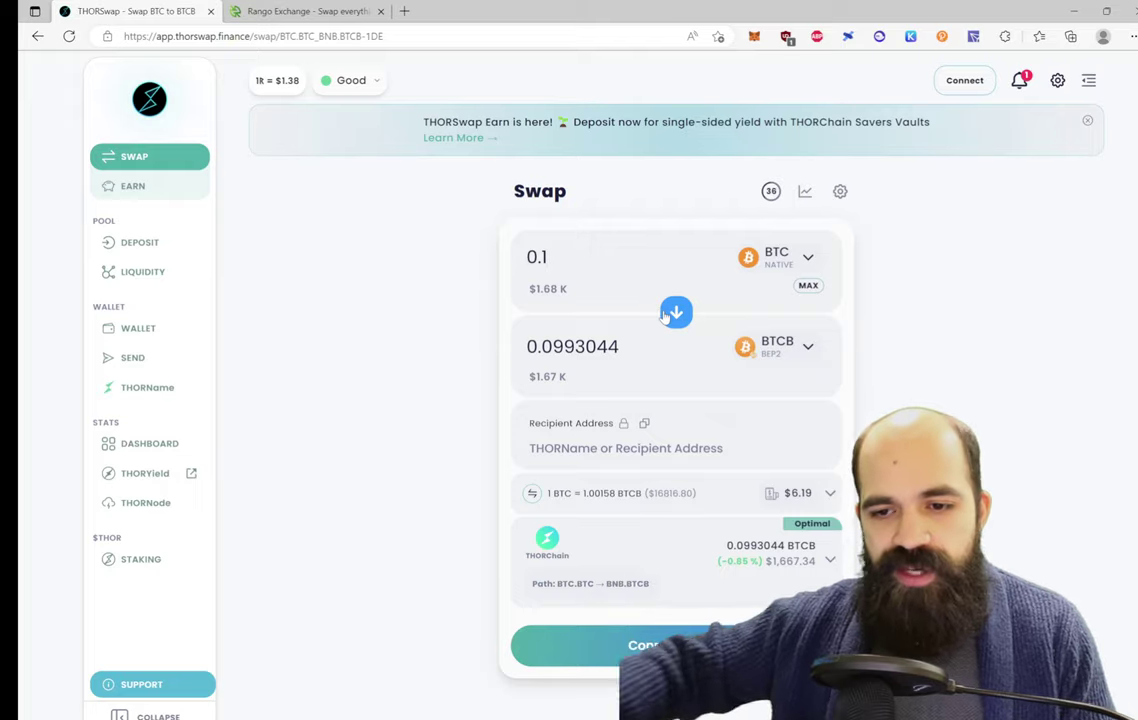
# - Make USDC (ERC20) the target, then reverse to USDC→BTC, quoting 1,663.94 USDC for 0.0982288 BTC
pyautogui.click(783, 348)
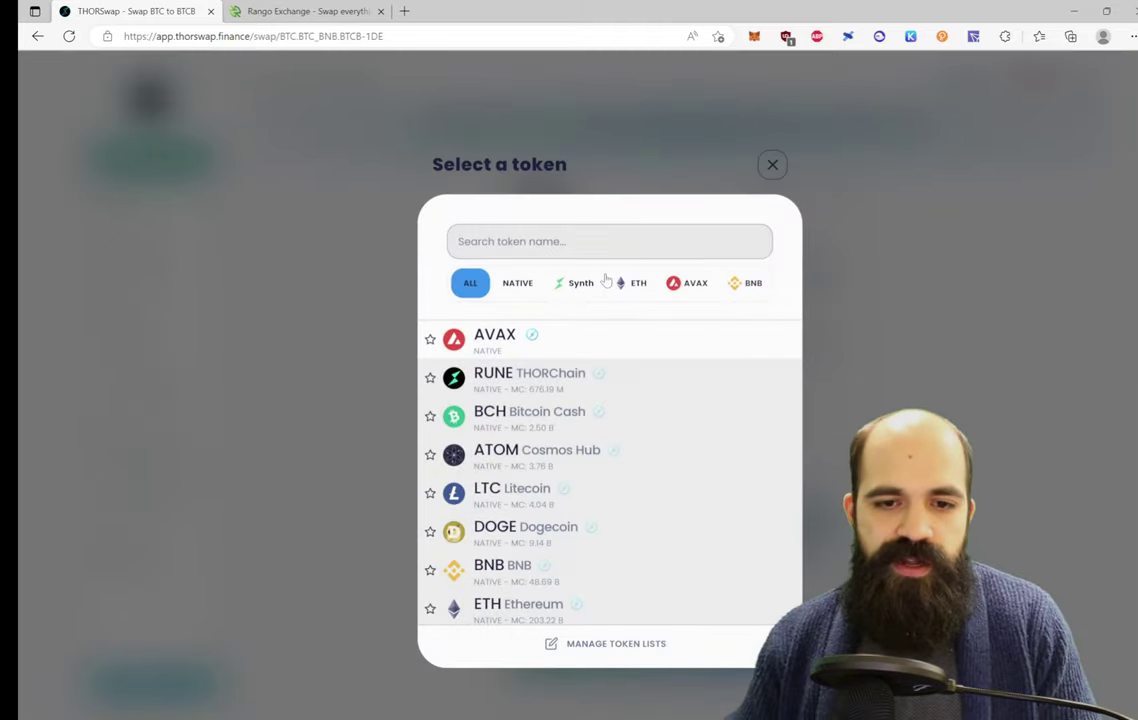
pyautogui.click(630, 283)
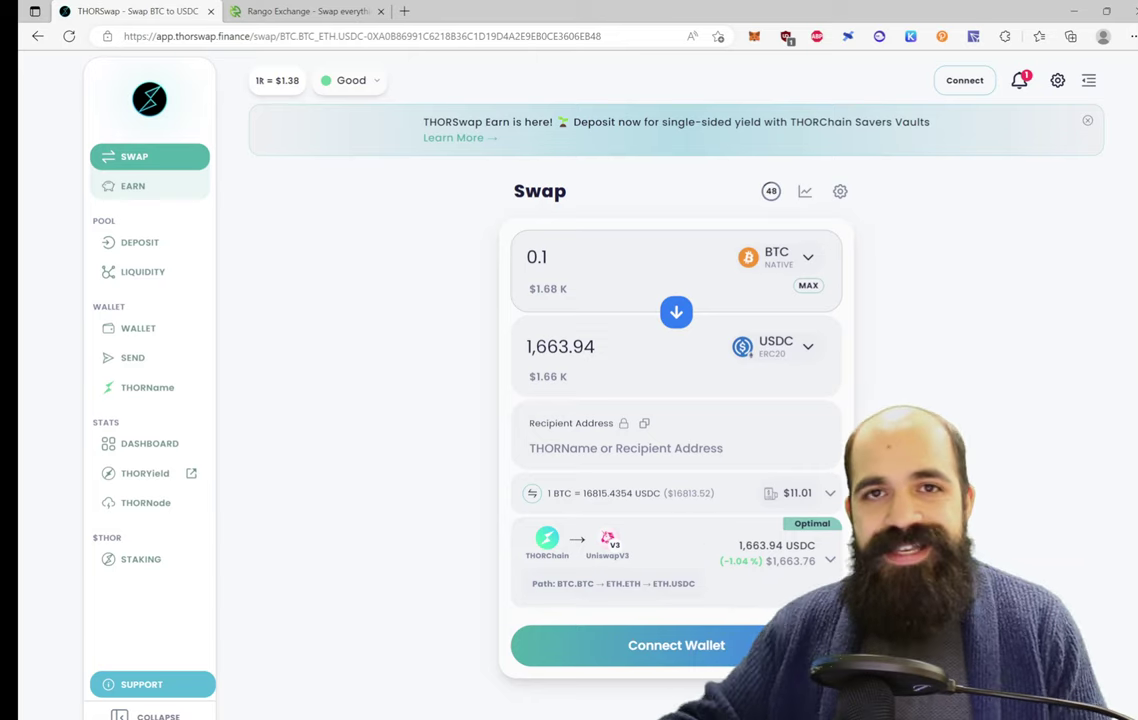
pyautogui.click(676, 312)
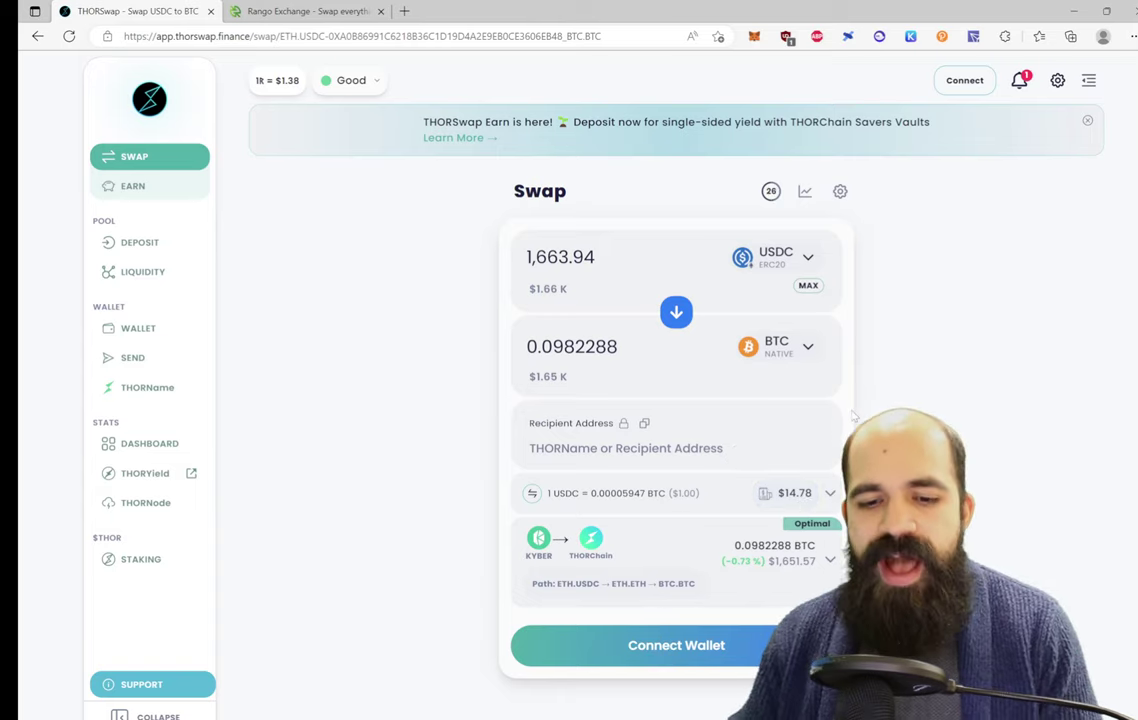
pyautogui.scroll(5, 805, 656)
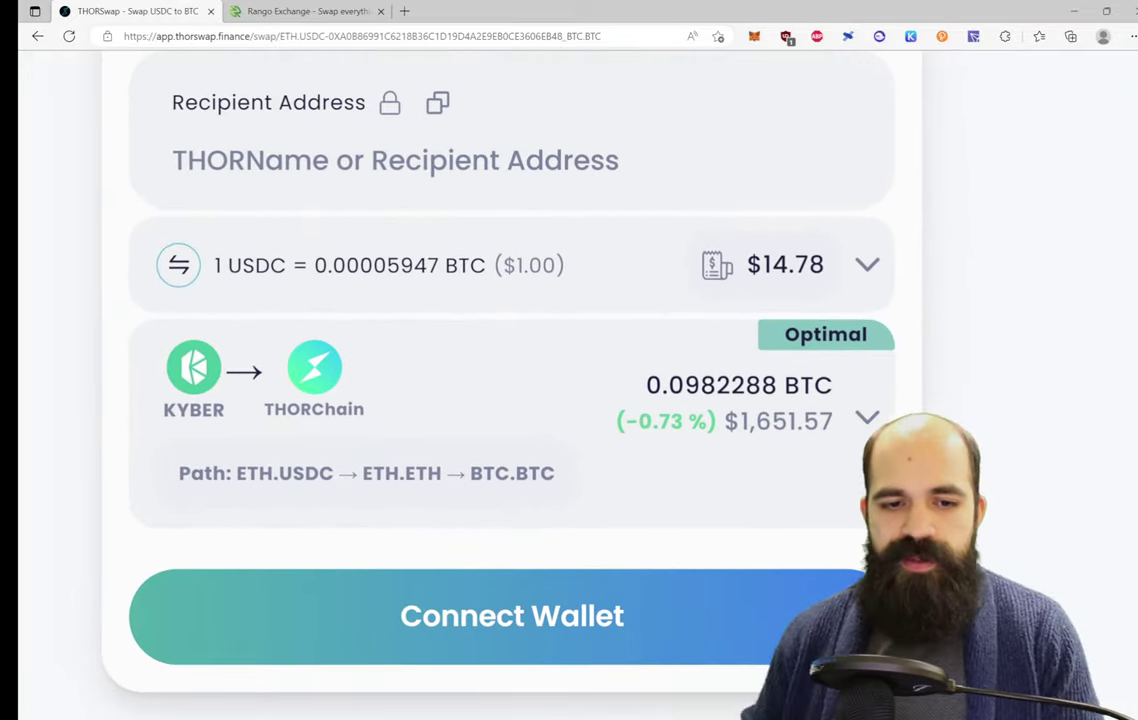
pyautogui.moveTo(268, 448)
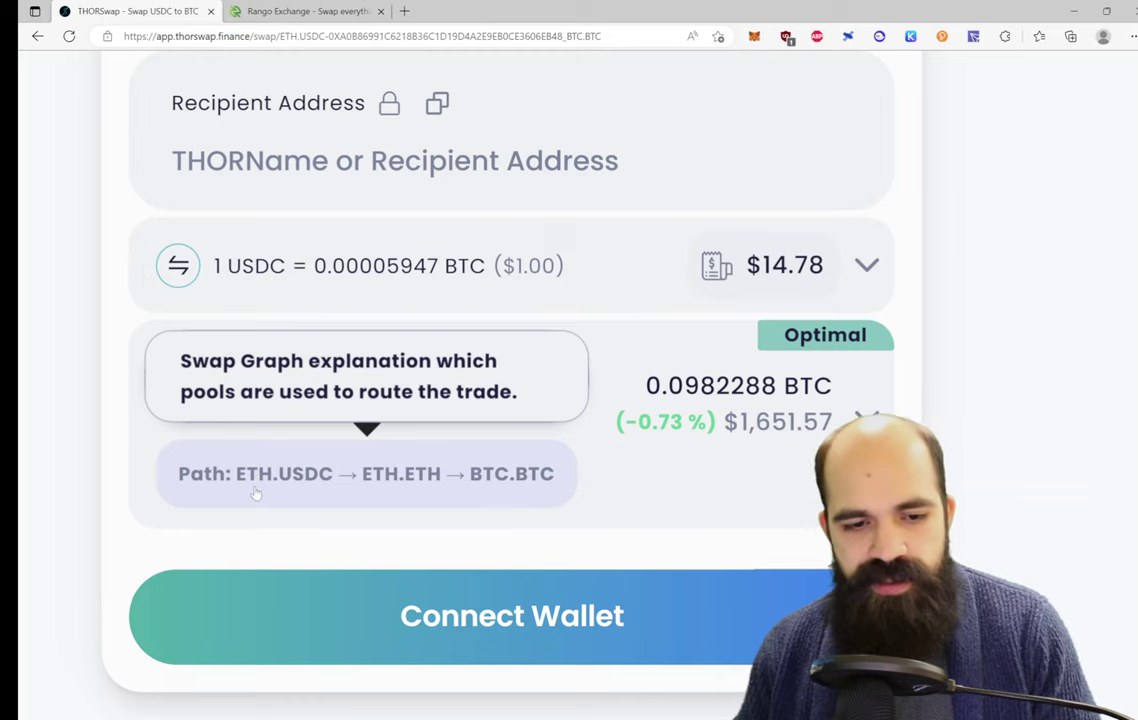
pyautogui.click(350, 504)
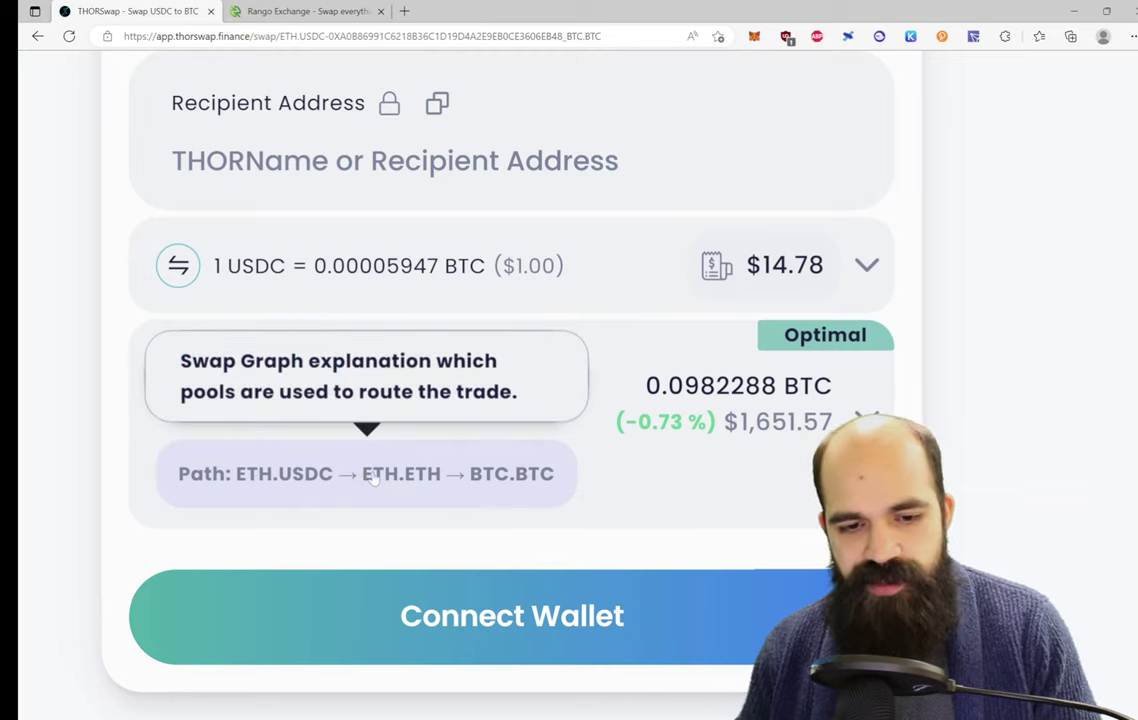
pyautogui.click(483, 484)
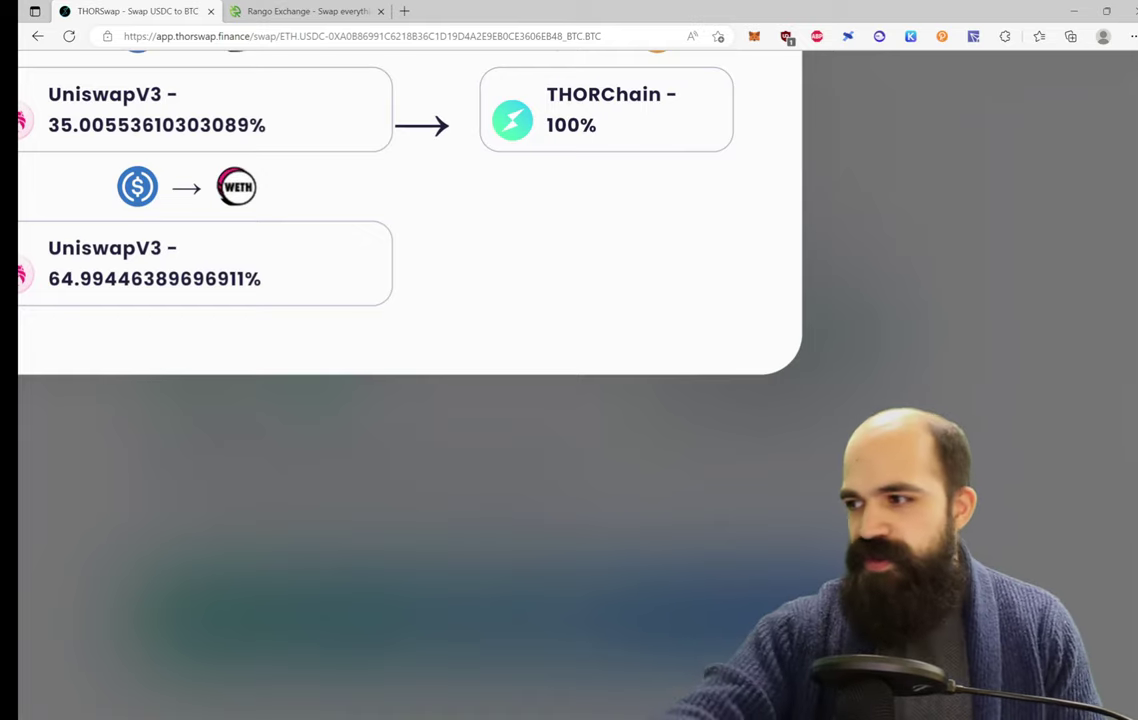
pyautogui.click(930, 380)
pyautogui.scroll(-5, 1052, 481)
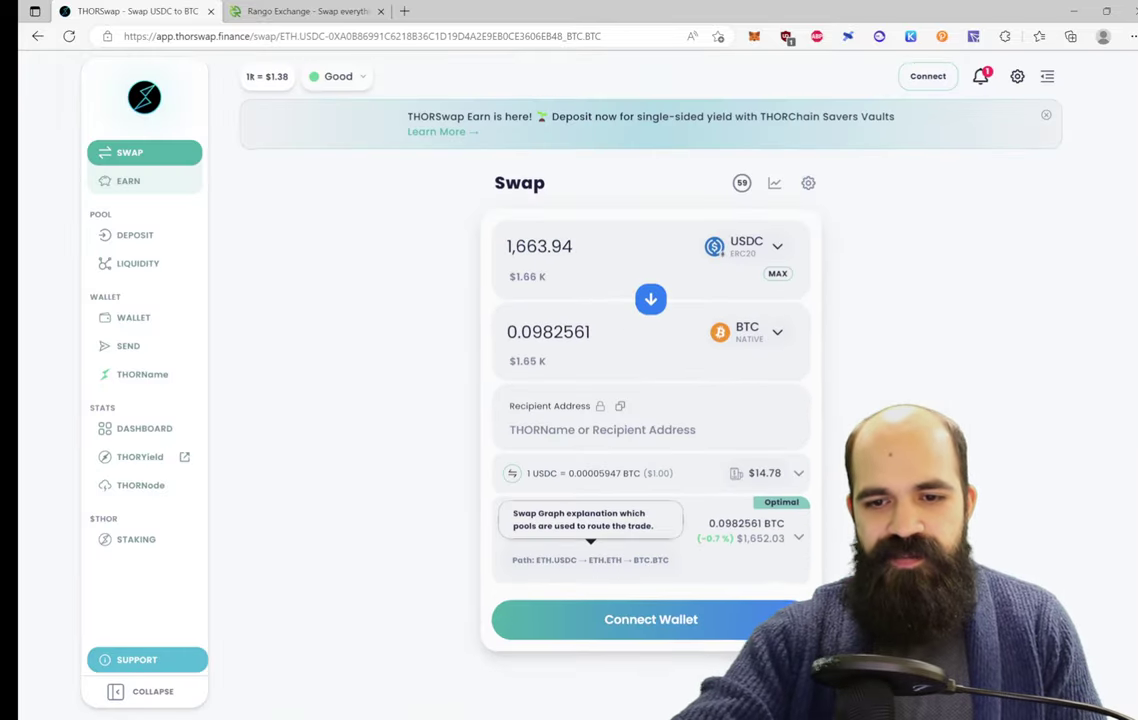
# - Show the swap path: USDC→WETH on UniswapV3, then ETH→BTC through THORChain
pyautogui.click(632, 566)
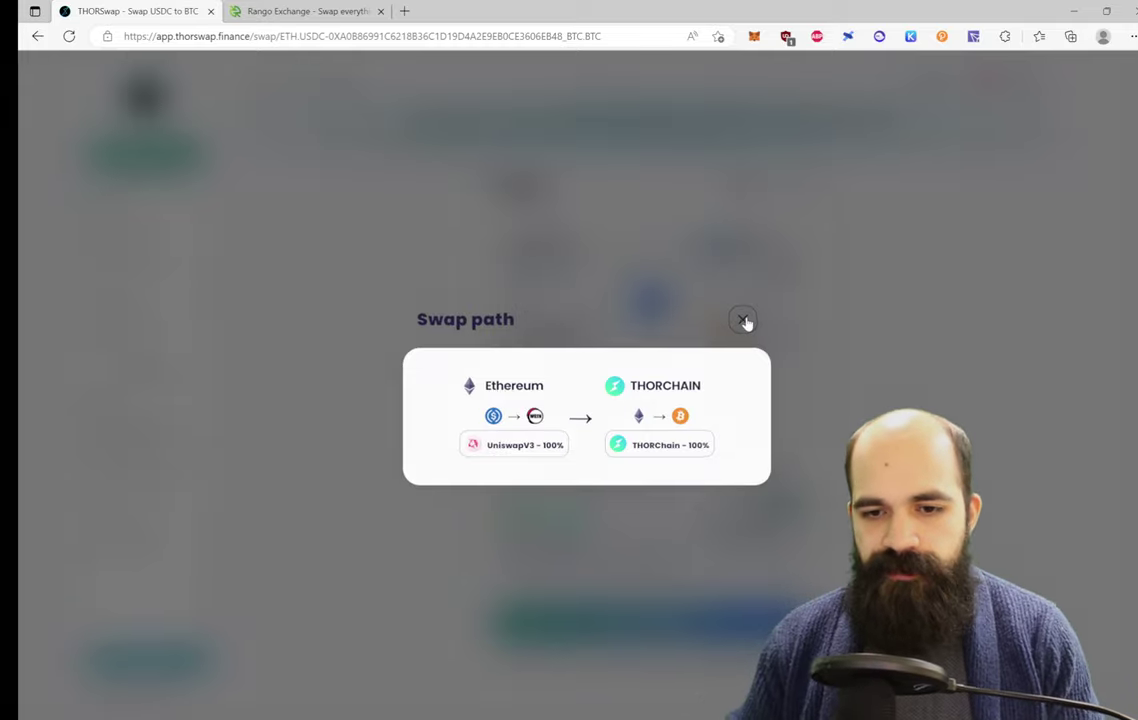
# - Dismiss the Swap path breakdown to see the refreshed 0.0982631 BTC quote
pyautogui.click(744, 320)
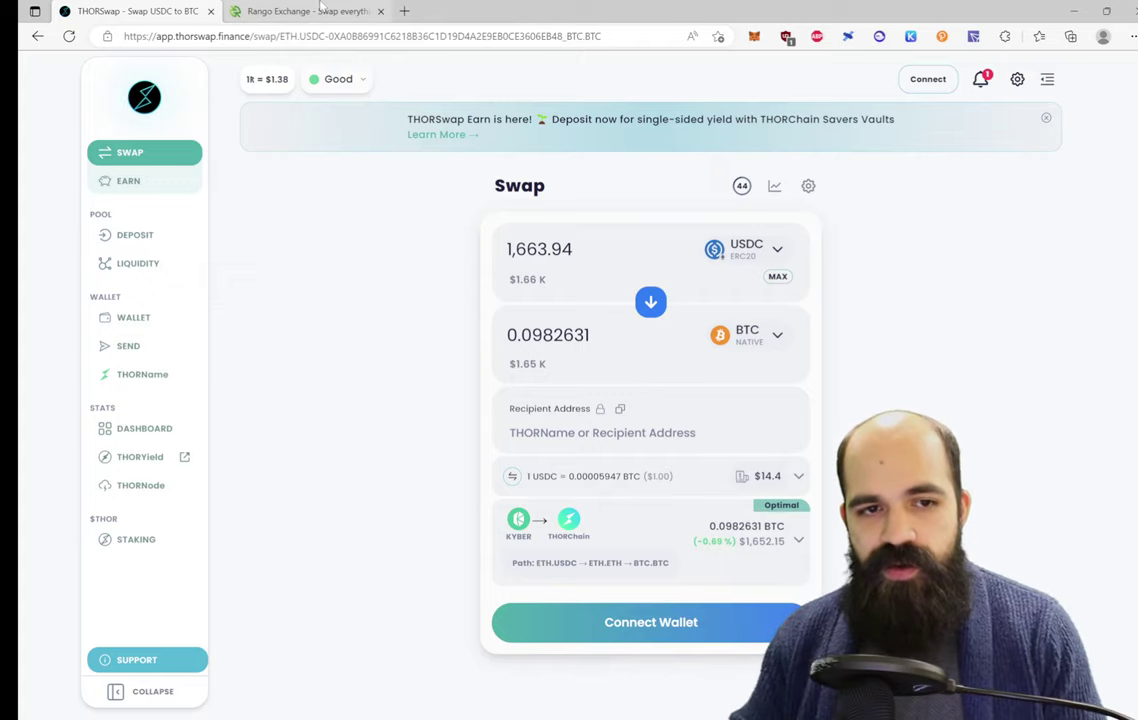
pyautogui.moveTo(322, 8)
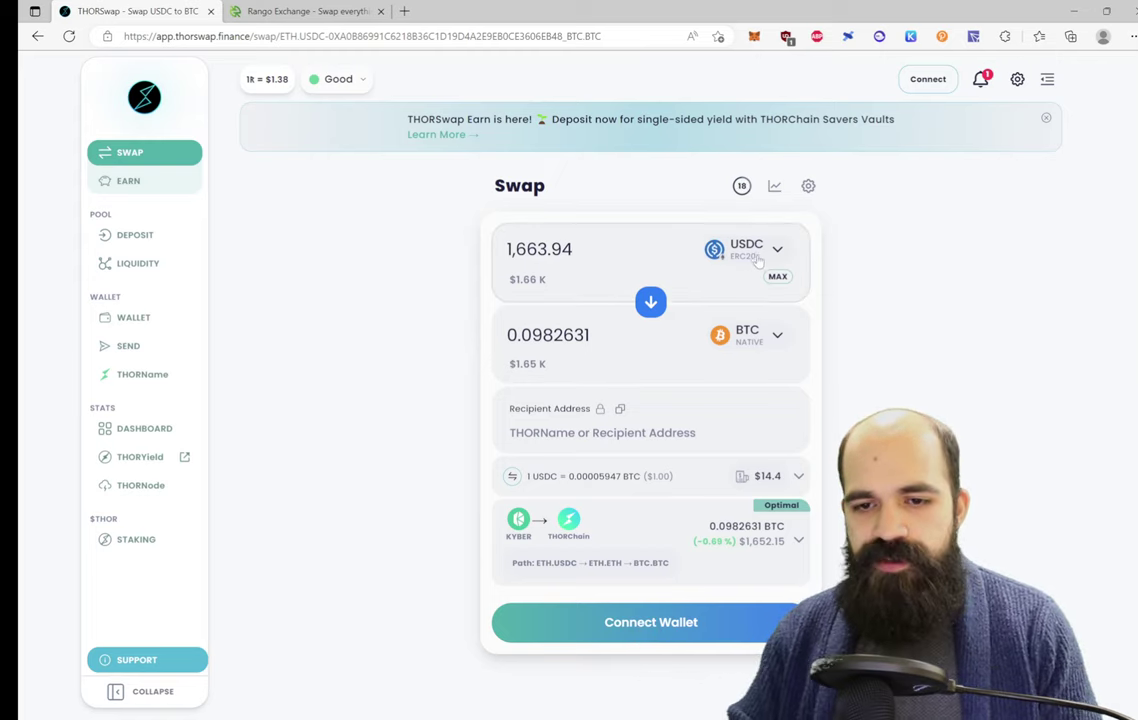
# - Set the receive token to LINK.E on Avalanche
pyautogui.click(785, 347)
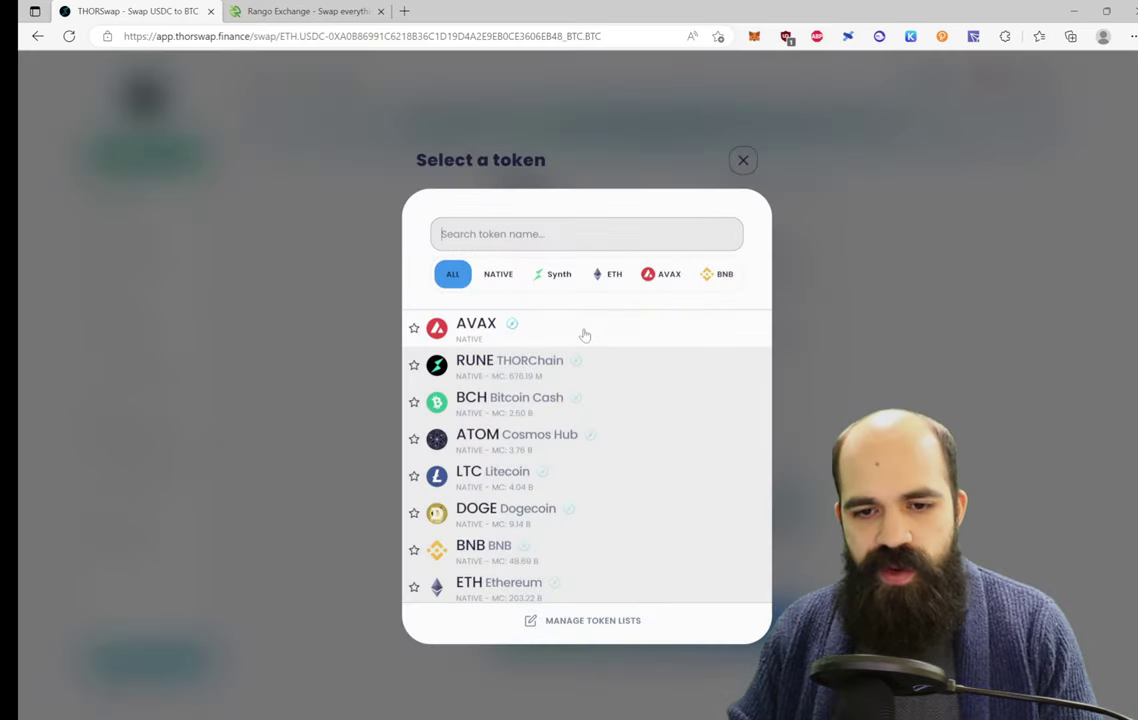
pyautogui.click(654, 276)
pyautogui.scroll(-5, 630, 512)
pyautogui.scroll(2, 575, 378)
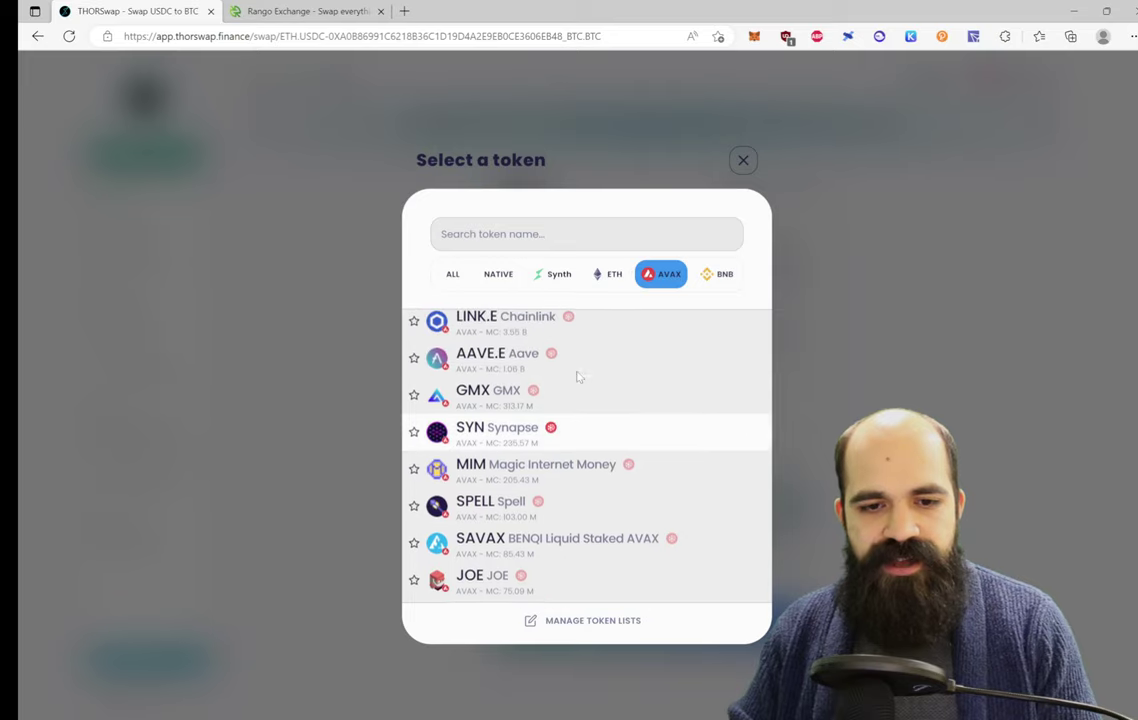
pyautogui.click(615, 325)
# - Enter 1000 USDC as the amount and switch to the Rango Exchange tab
pyautogui.moveTo(573, 249); pyautogui.dragTo(534, 249)
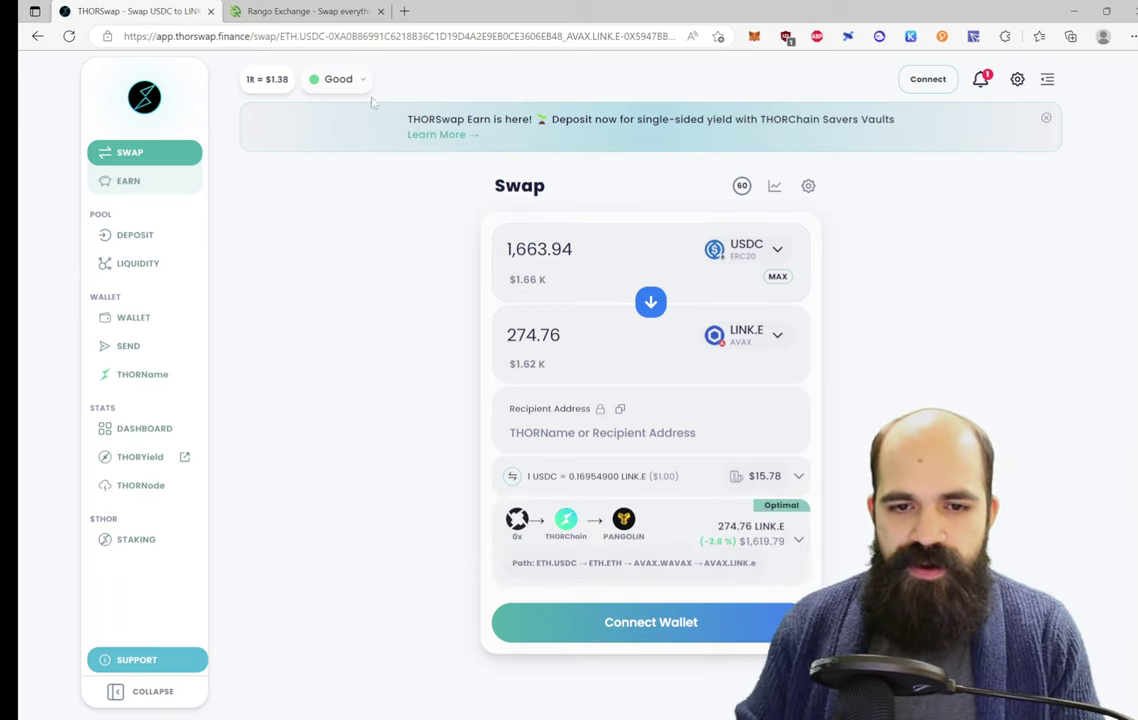
pyautogui.hotkey('ctrl', 'a')
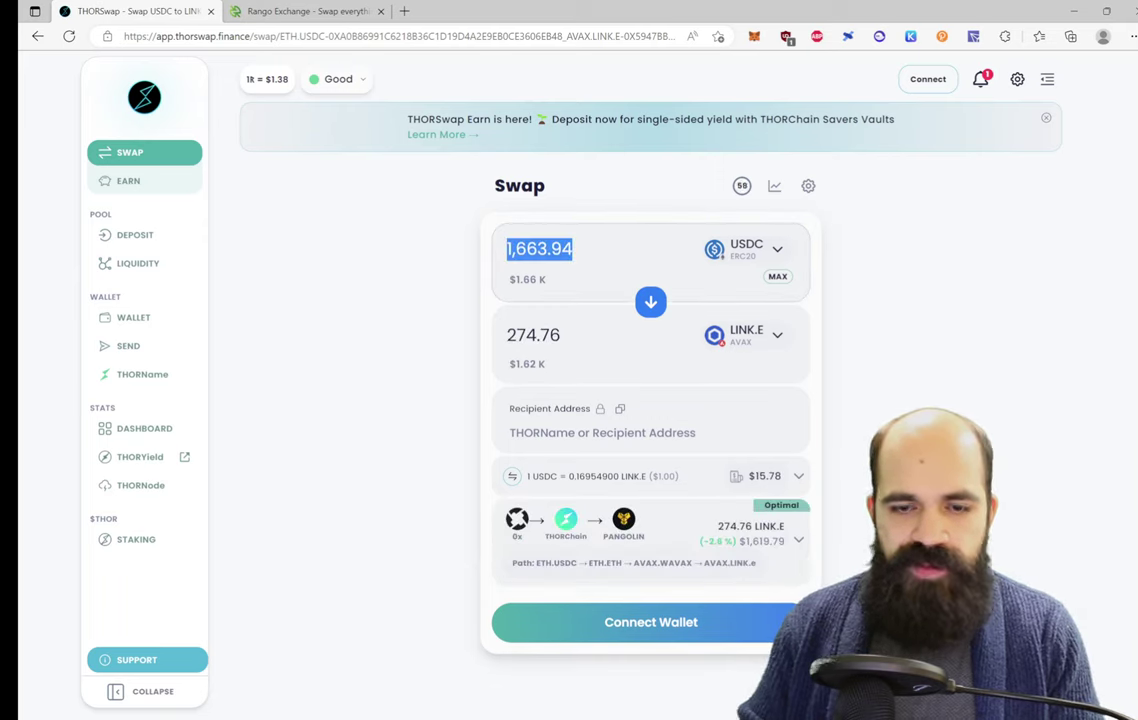
pyautogui.write('1000')
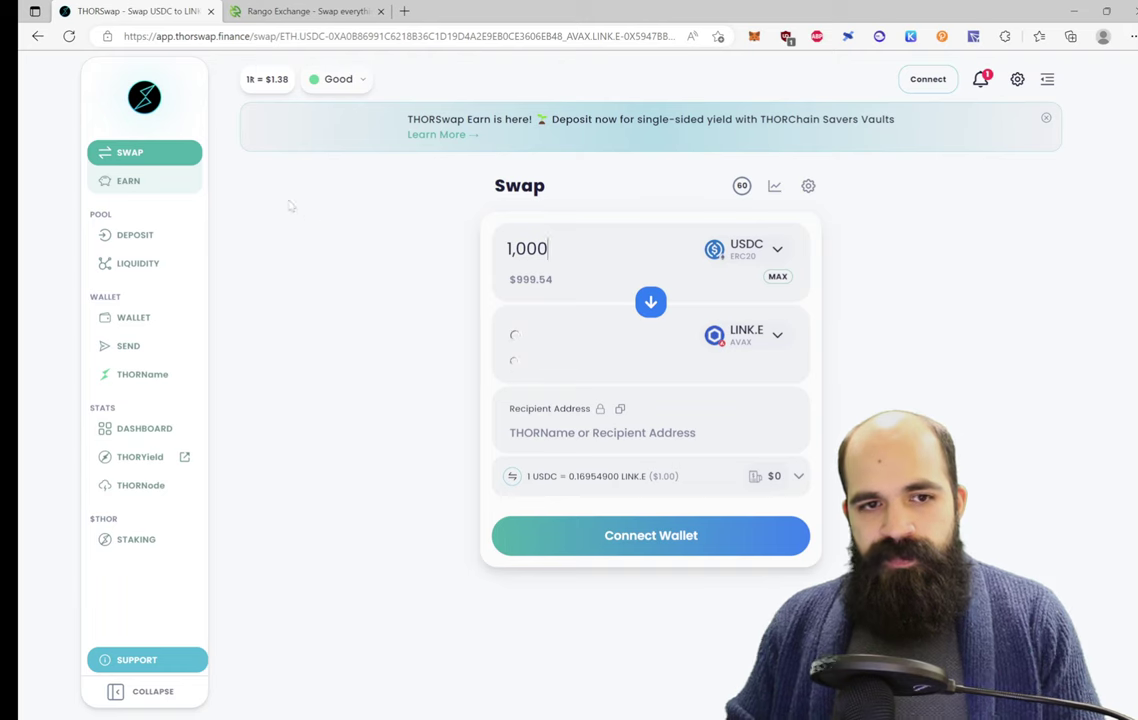
pyautogui.hotkey('ctrl', 'Tab')
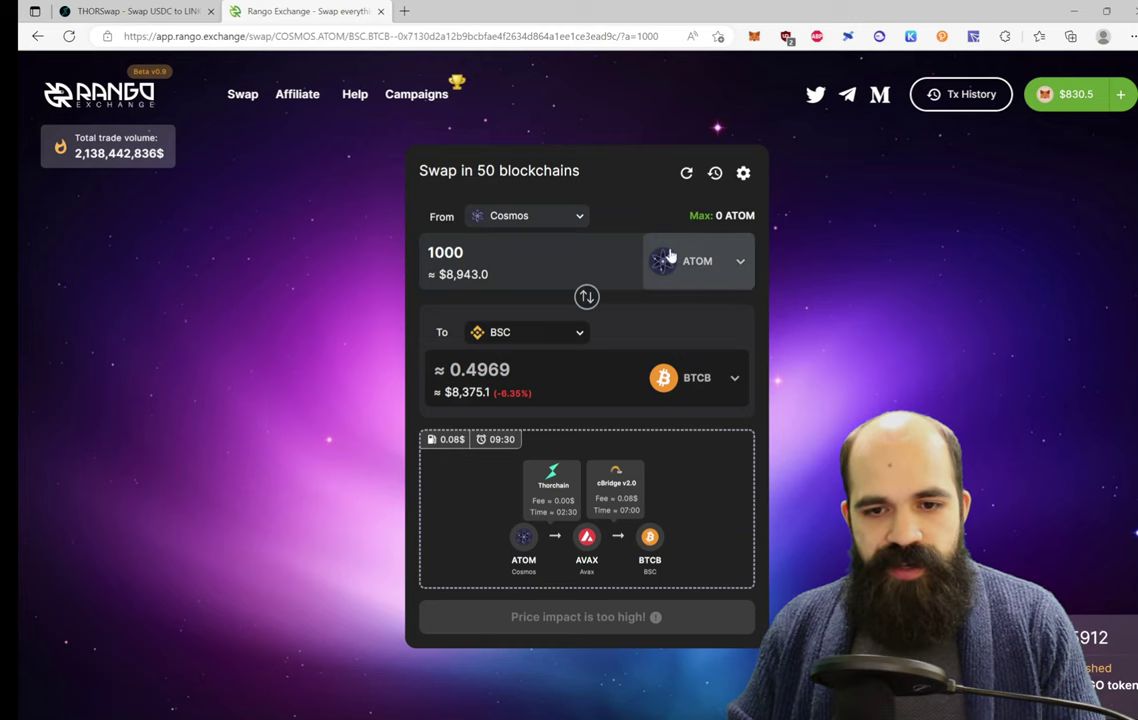
# - In Rango, set the source to USDC on Ethereum
pyautogui.click(527, 215)
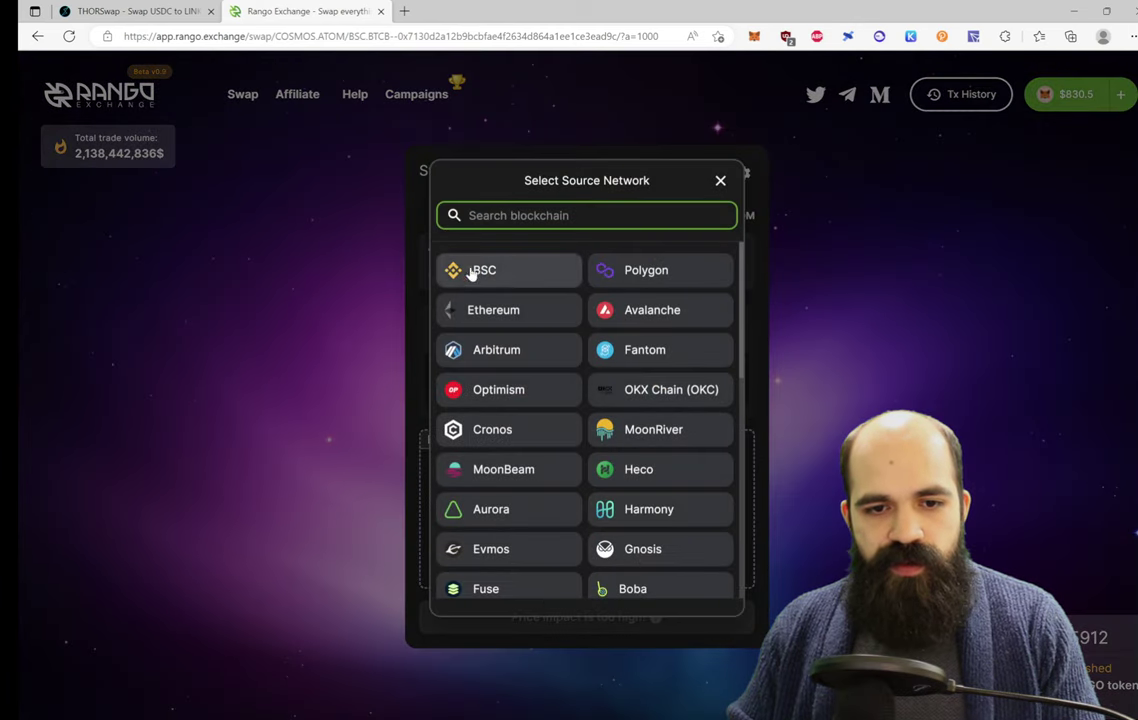
pyautogui.click(514, 305)
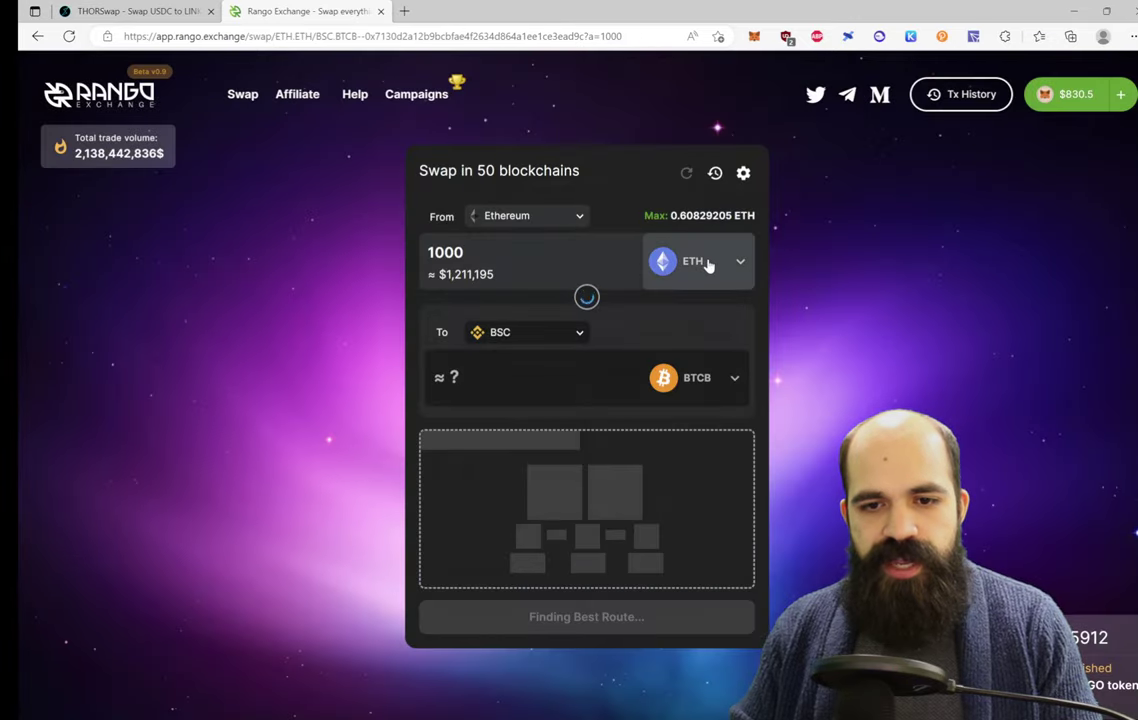
pyautogui.click(707, 264)
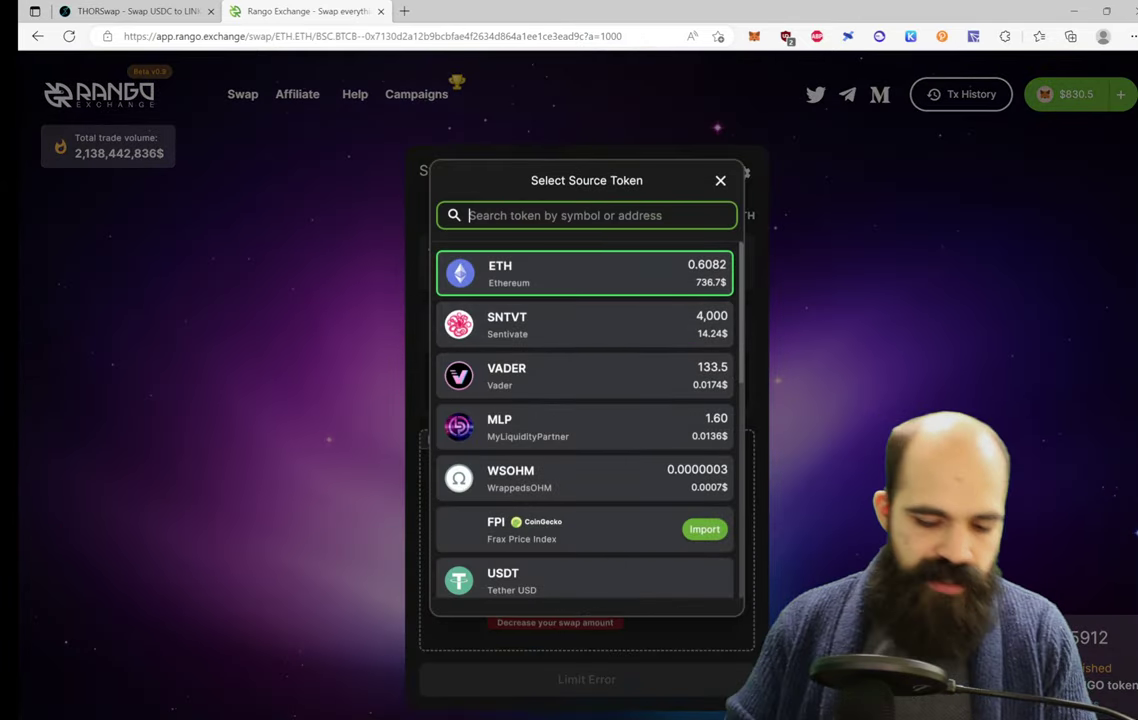
pyautogui.write('usdc')
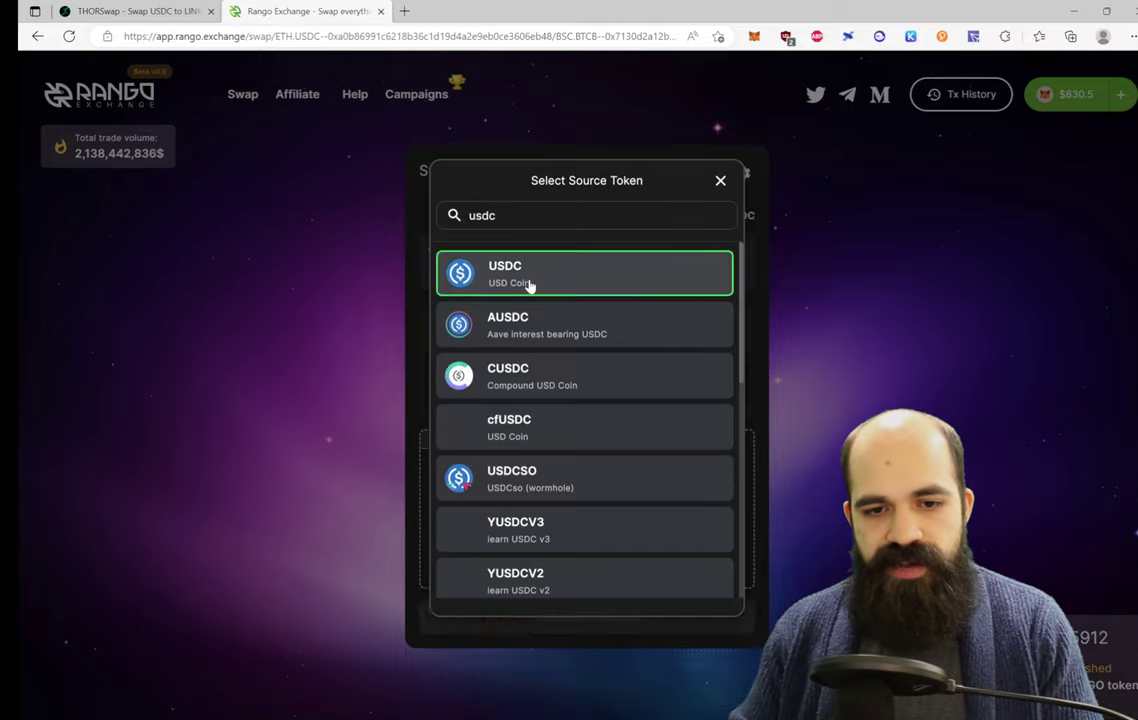
pyautogui.click(530, 286)
# - Set the destination to LINK.E on Avalanche, then return to THORSwap to compare
pyautogui.click(574, 338)
pyautogui.click(658, 312)
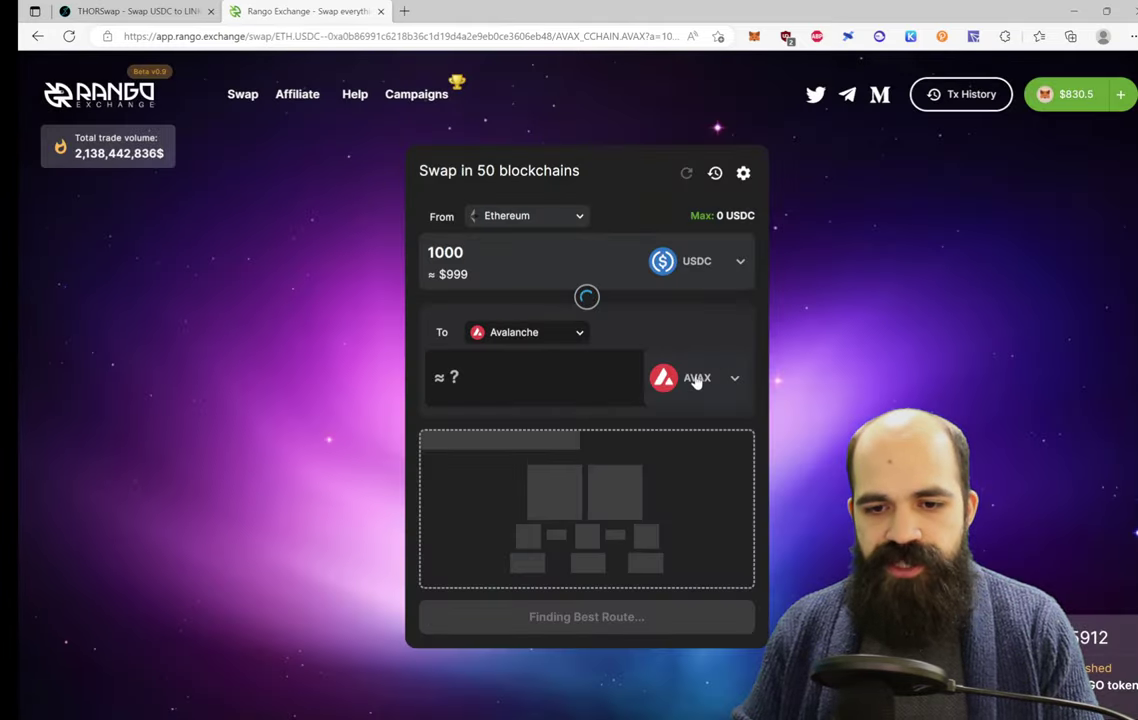
pyautogui.click(696, 379)
pyautogui.write('link')
pyautogui.click(584, 274)
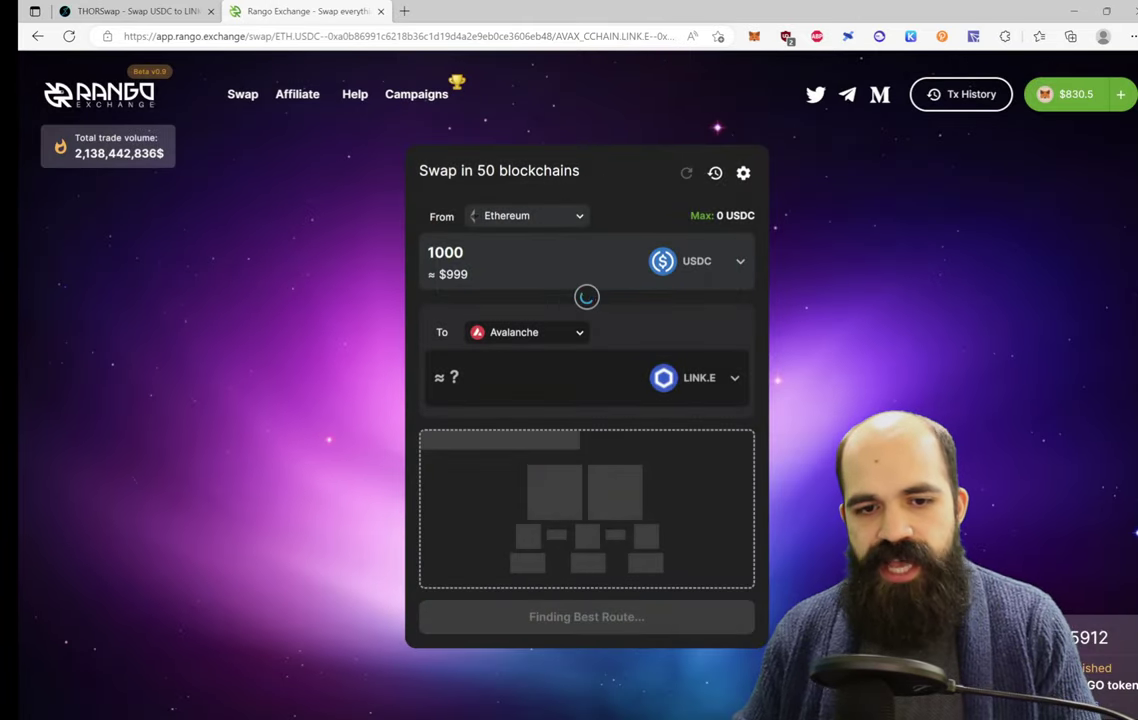
pyautogui.click(130, 11)
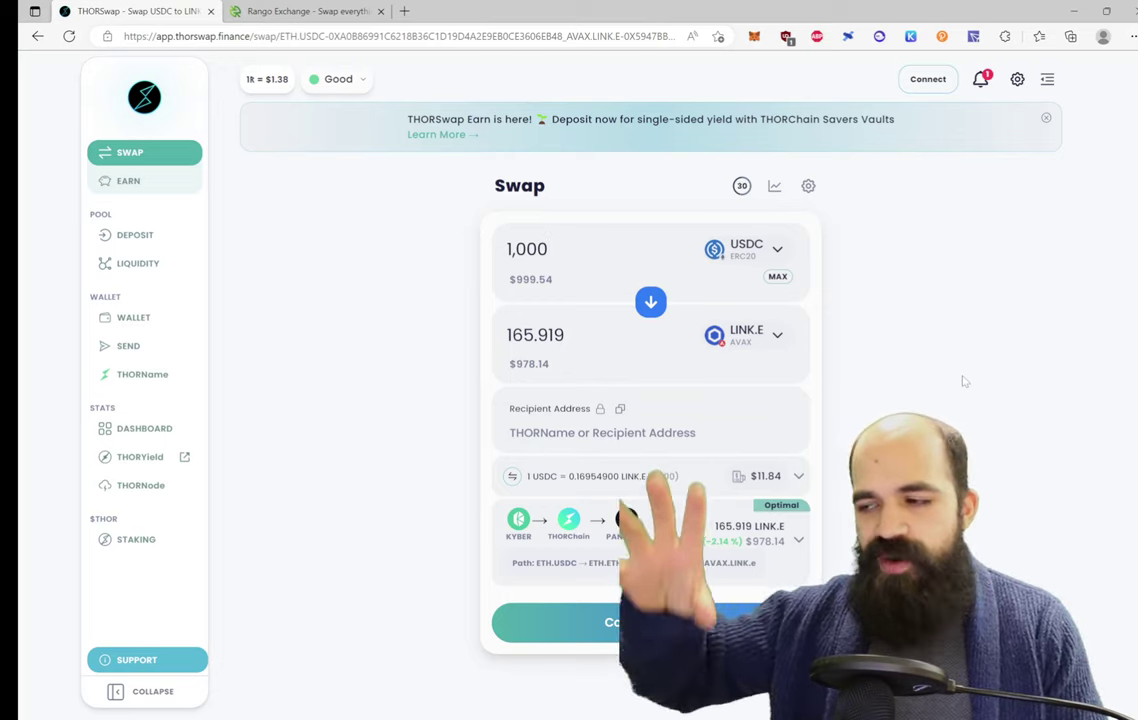
# - Inspect THORSwap's 165.919 LINK.E route details, then go back to Rango's ≈167.5 LINK.E quote
pyautogui.scroll(5, 963, 381)
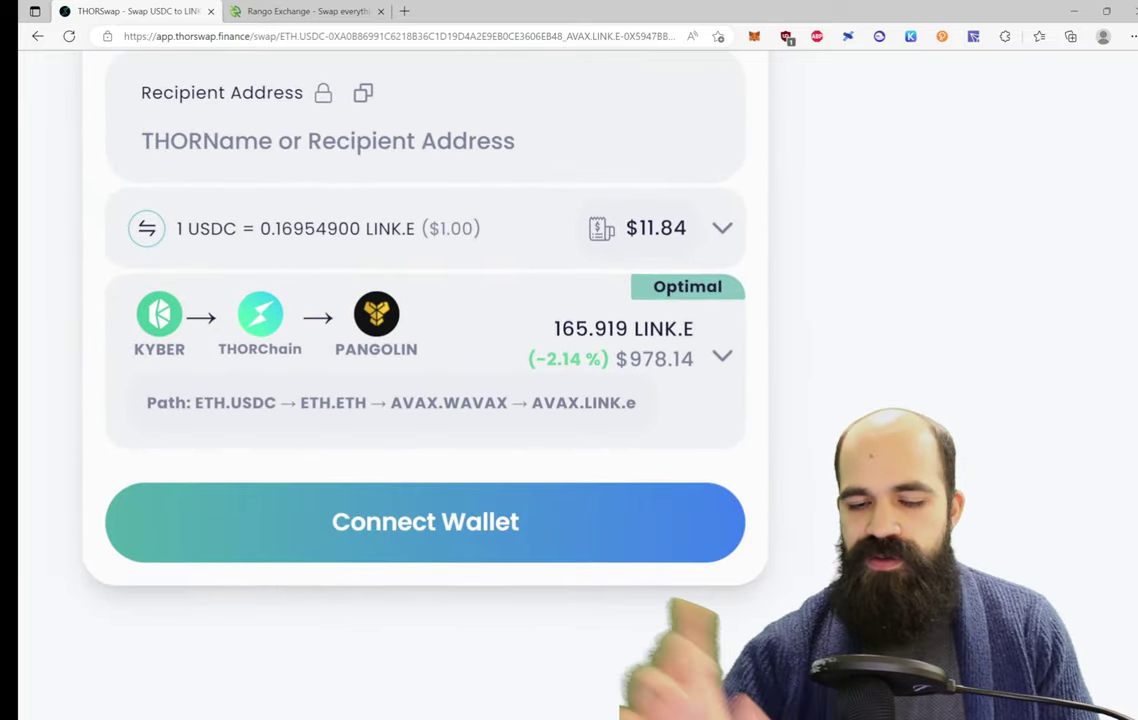
pyautogui.scroll(-5, 450, 400)
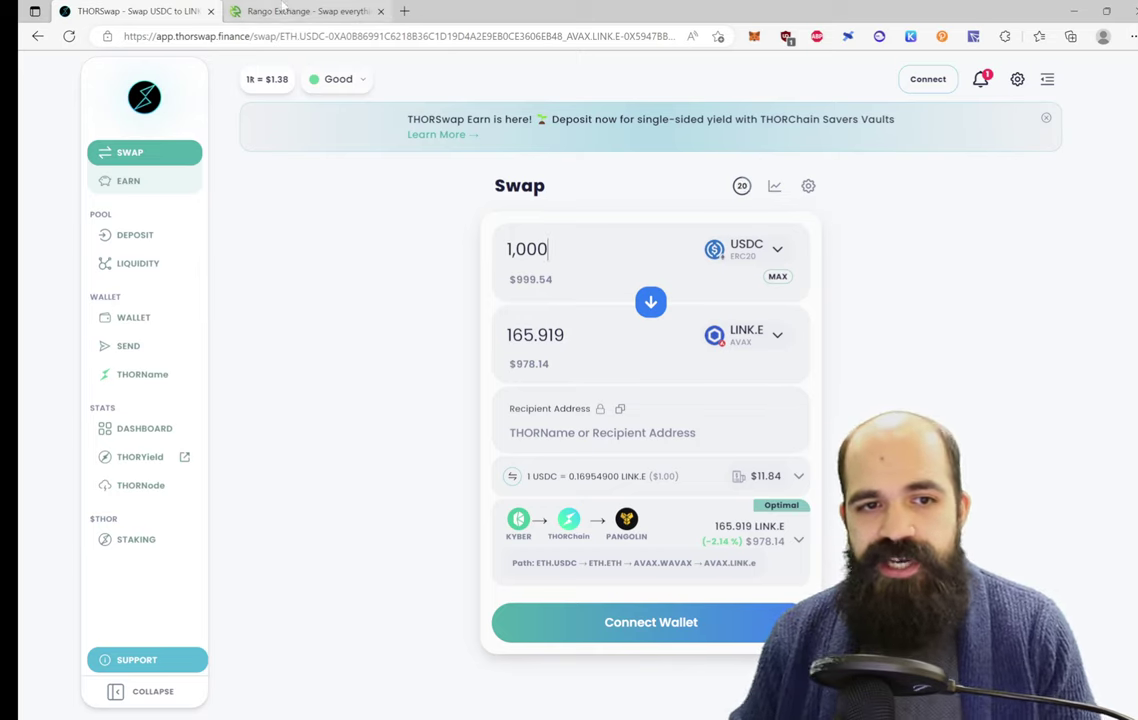
pyautogui.click(300, 11)
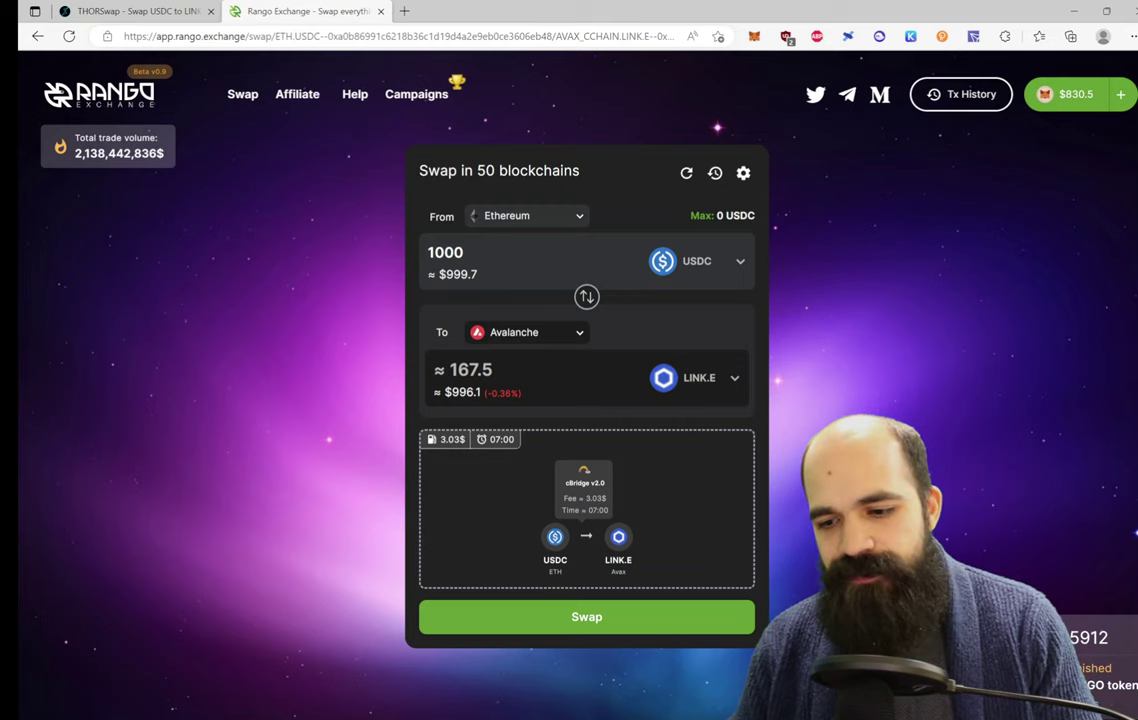
# - Compare both quotes and return to THORSwap, now at 165.769 LINK.E for 1,000 USDC
pyautogui.click(122, 8)
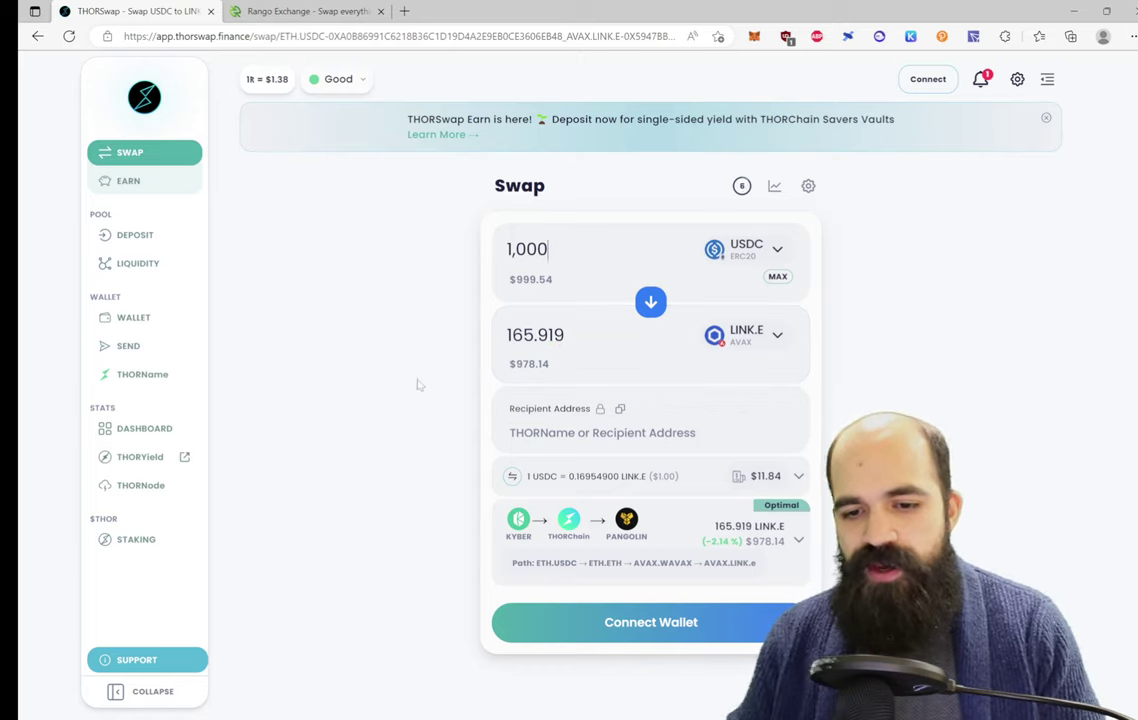
pyautogui.click(308, 11)
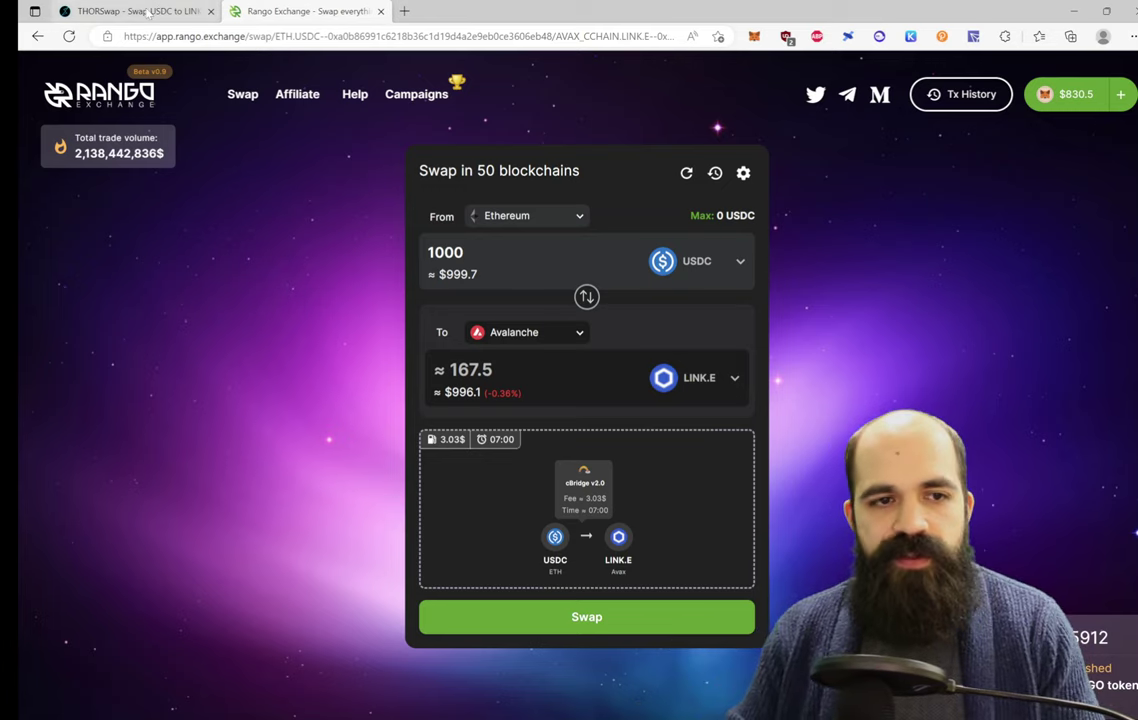
pyautogui.hotkey('ctrl', 'shift', 'Tab')
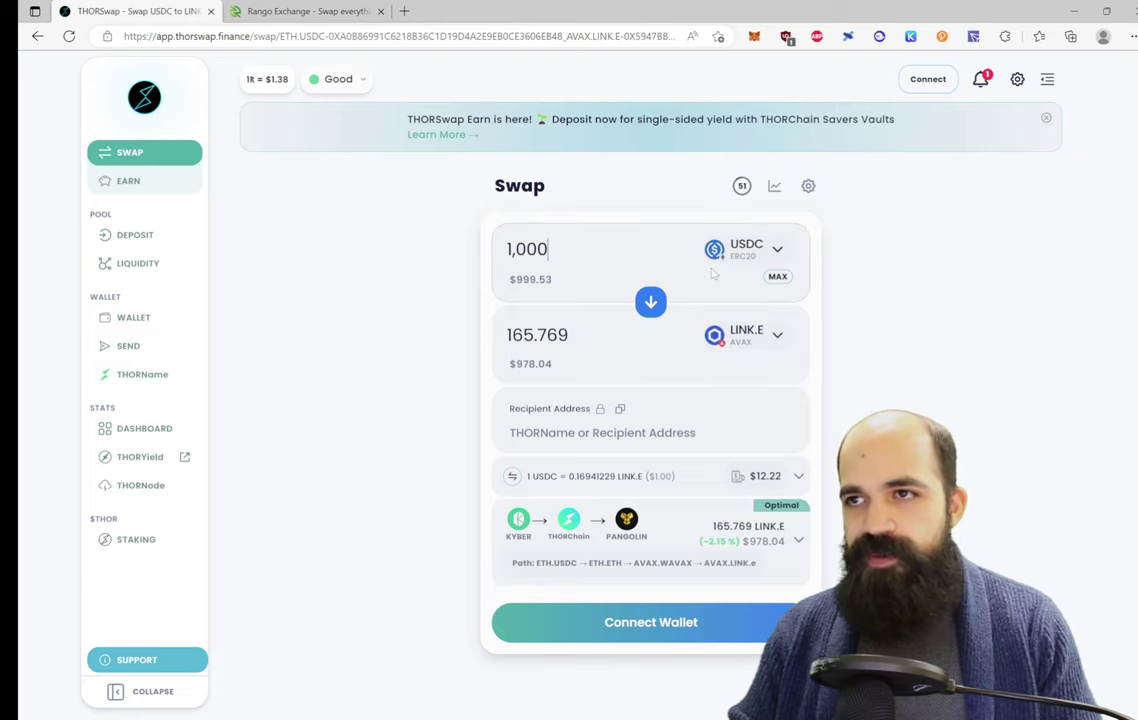
# - Switch the pair to native ATOM → BTCB (BNB), quoting 0.517827 BTCB for 1,000 ATOM
pyautogui.click(765, 255)
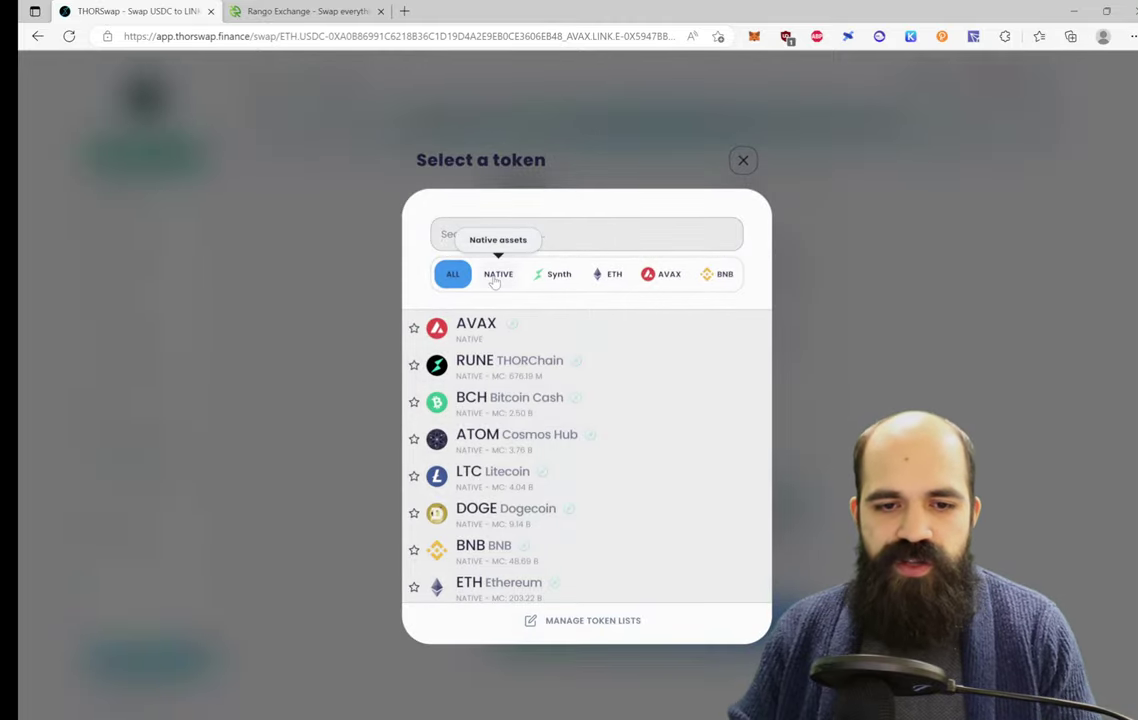
pyautogui.click(496, 276)
pyautogui.click(547, 443)
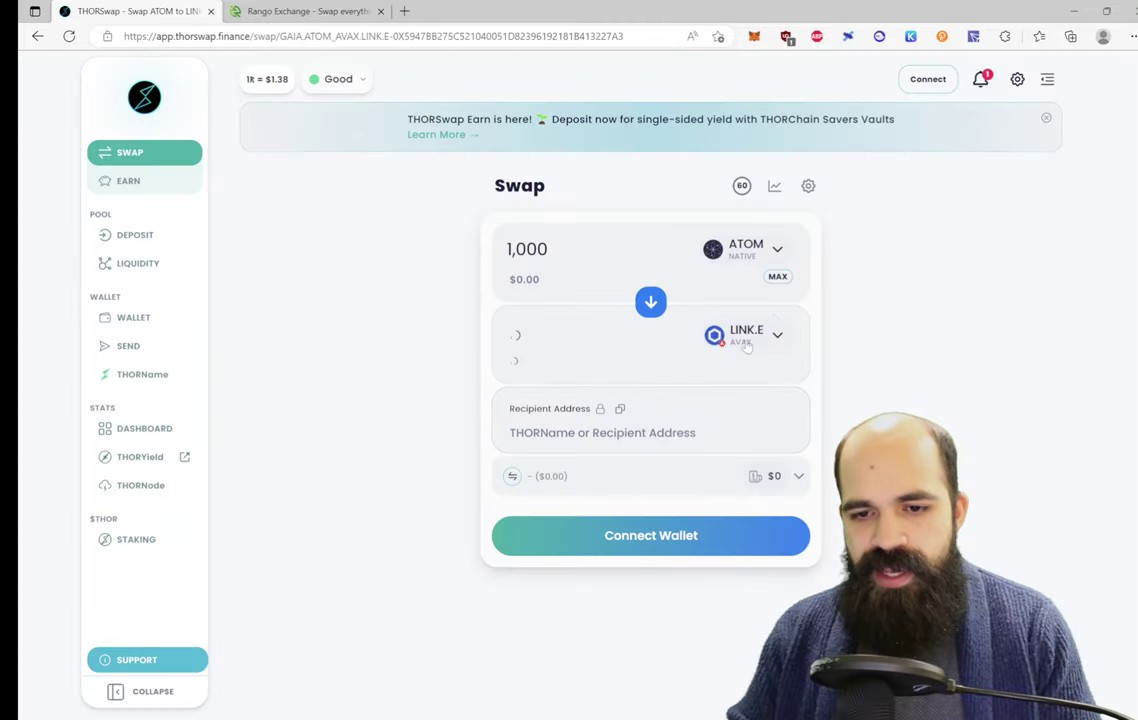
pyautogui.click(750, 345)
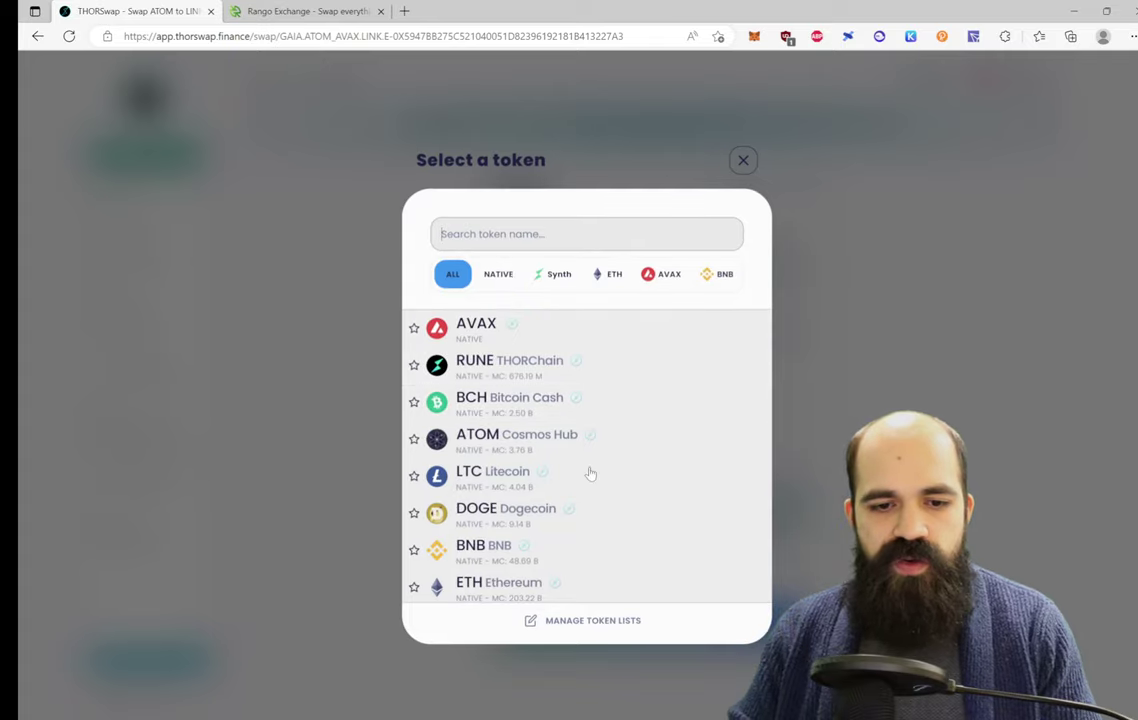
pyautogui.click(724, 274)
pyautogui.click(530, 440)
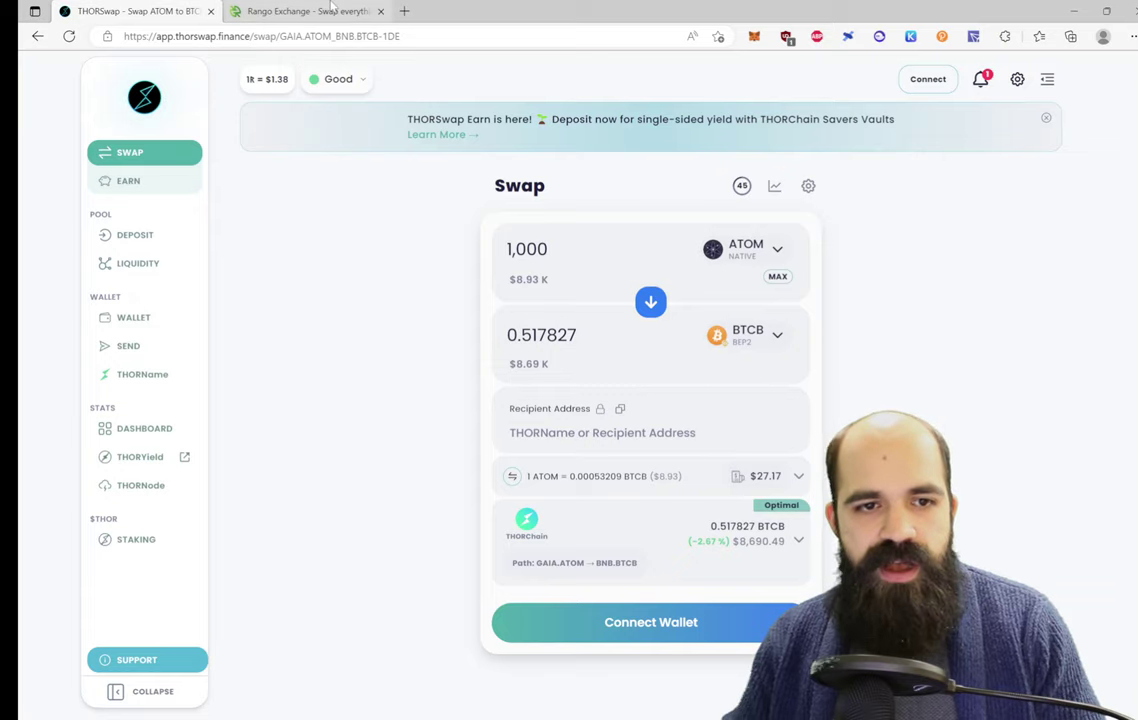
# - In Rango Exchange, set the source network to Cosmos
pyautogui.click(331, 10)
pyautogui.click(577, 216)
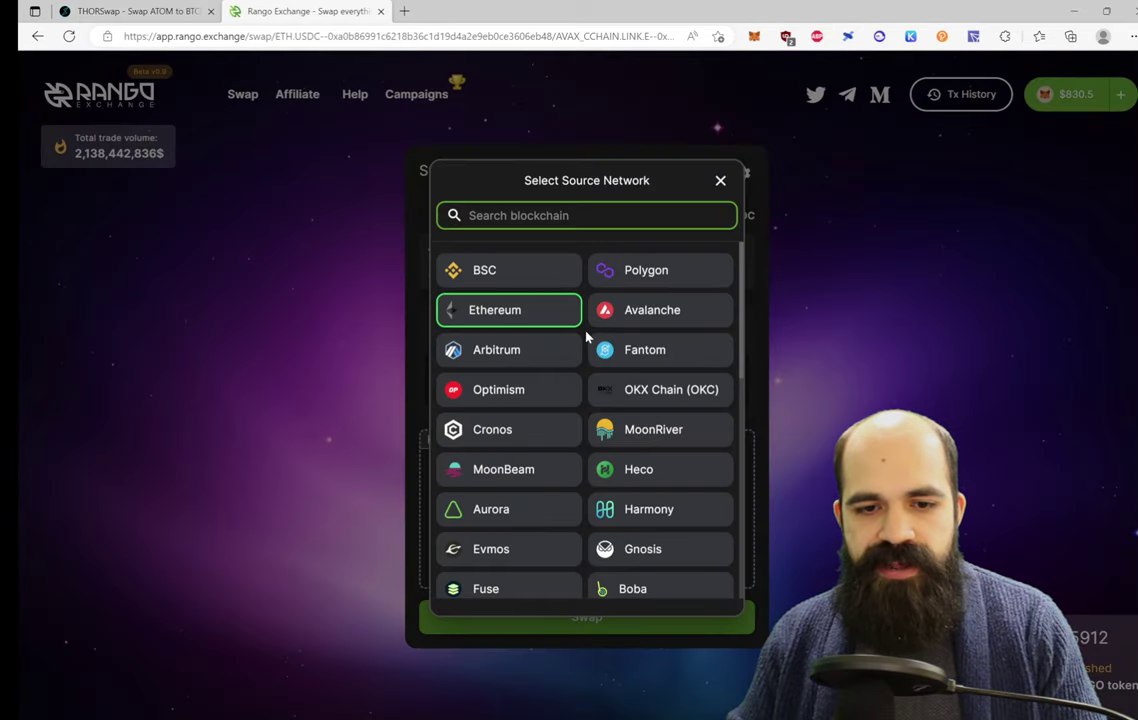
pyautogui.scroll(-1, 655, 420)
pyautogui.scroll(-3, 655, 420)
pyautogui.click(516, 530)
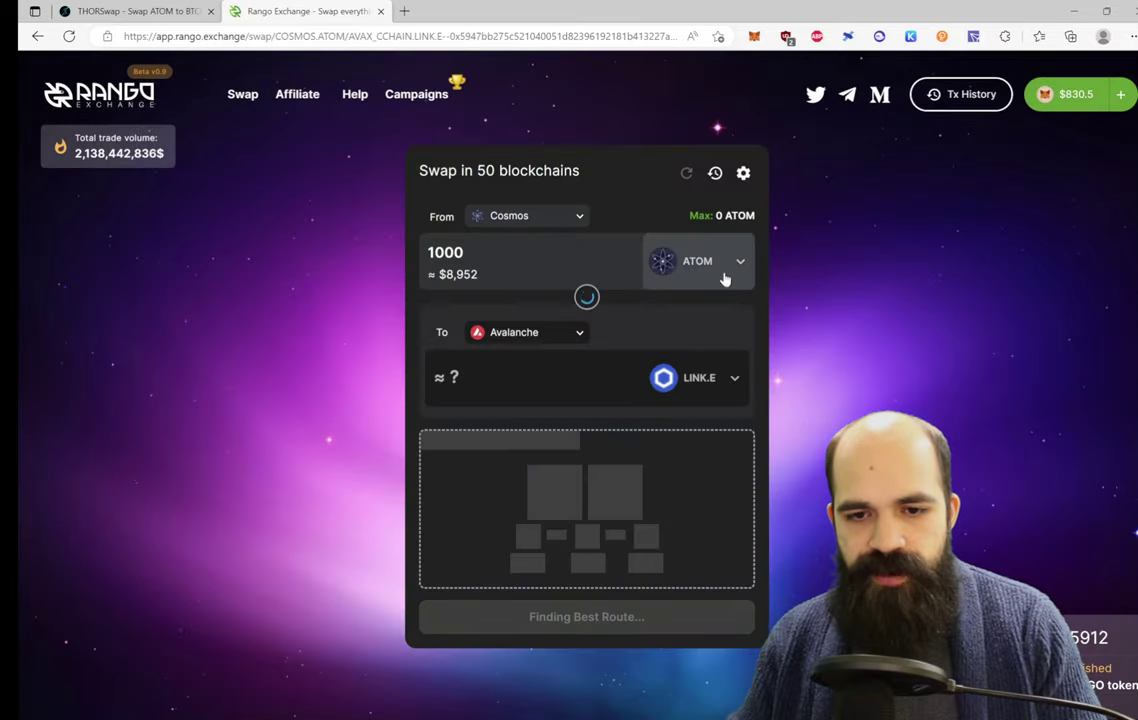
# - Set the destination network to BSC and the receive token to BTCB
pyautogui.click(690, 385)
pyautogui.click(975, 297)
pyautogui.click(545, 333)
pyautogui.click(476, 278)
pyautogui.click(714, 384)
pyautogui.write('btcb')
pyautogui.click(558, 272)
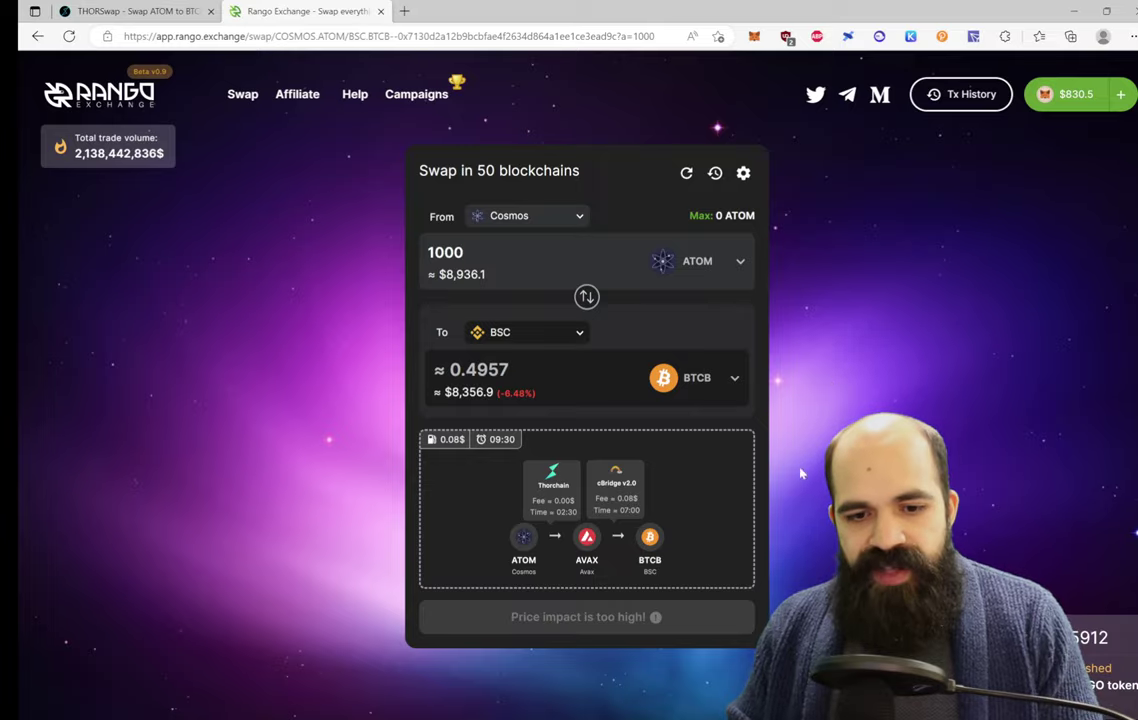
pyautogui.scroll(5, 737, 440)
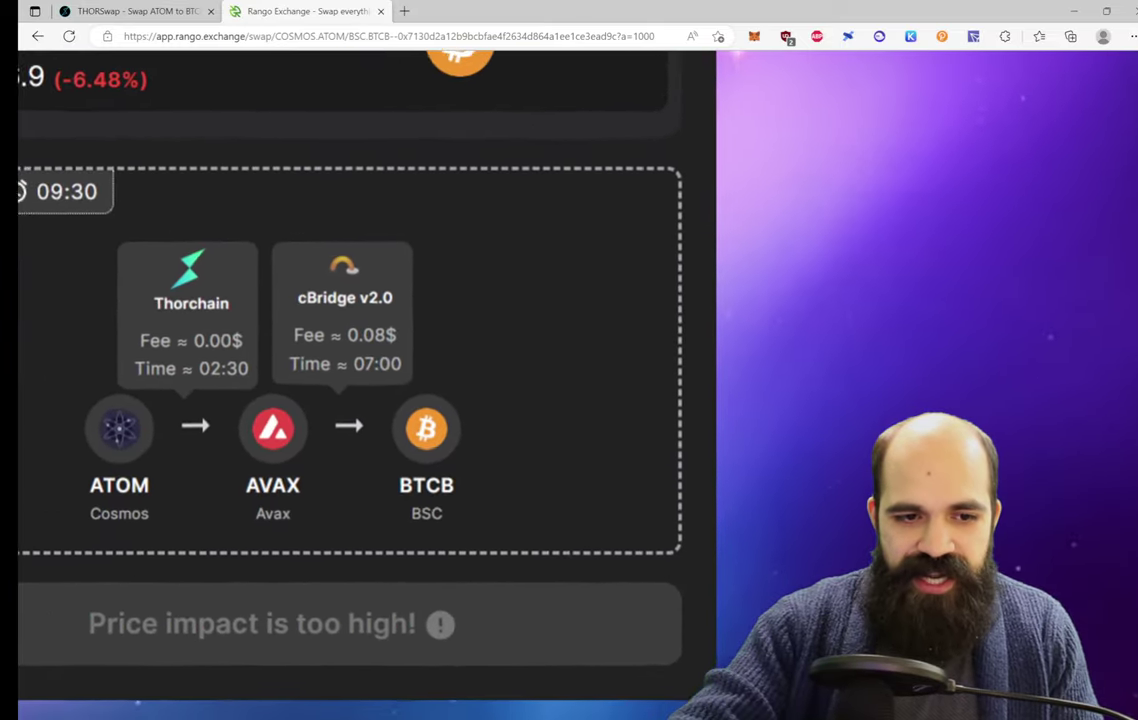
pyautogui.scroll(-5, 587, 440)
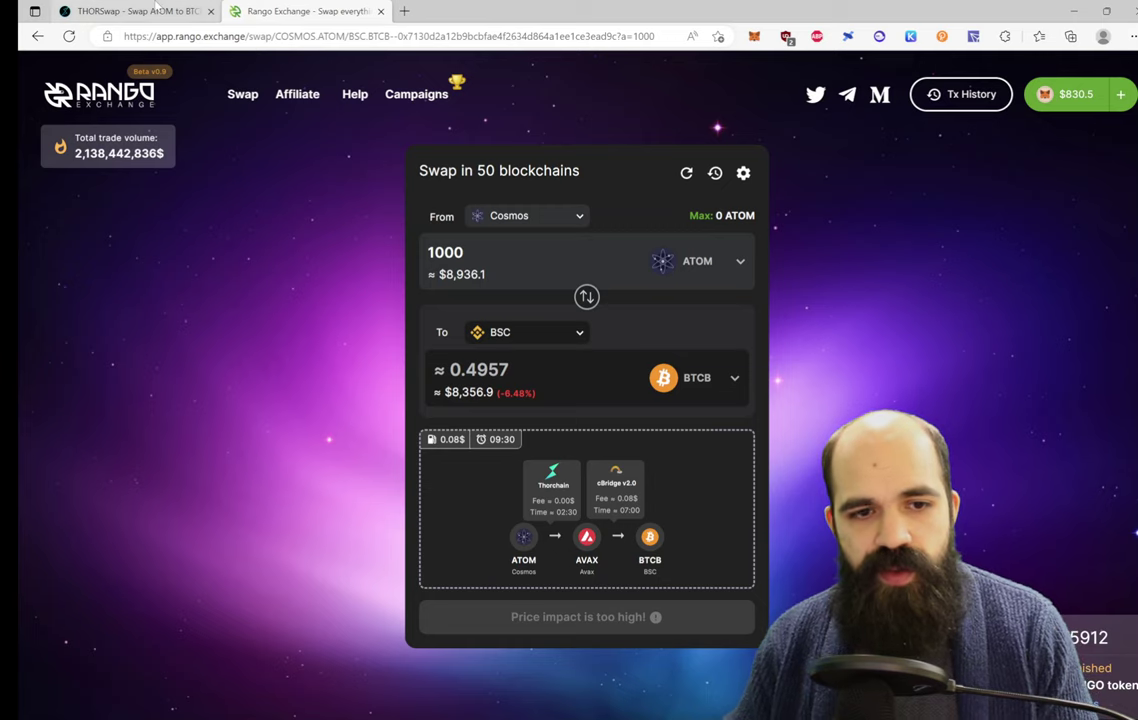
# - Return to THORSwap to compare its 0.517827 BTCB quote for 1,000 ATOM
pyautogui.click(155, 12)
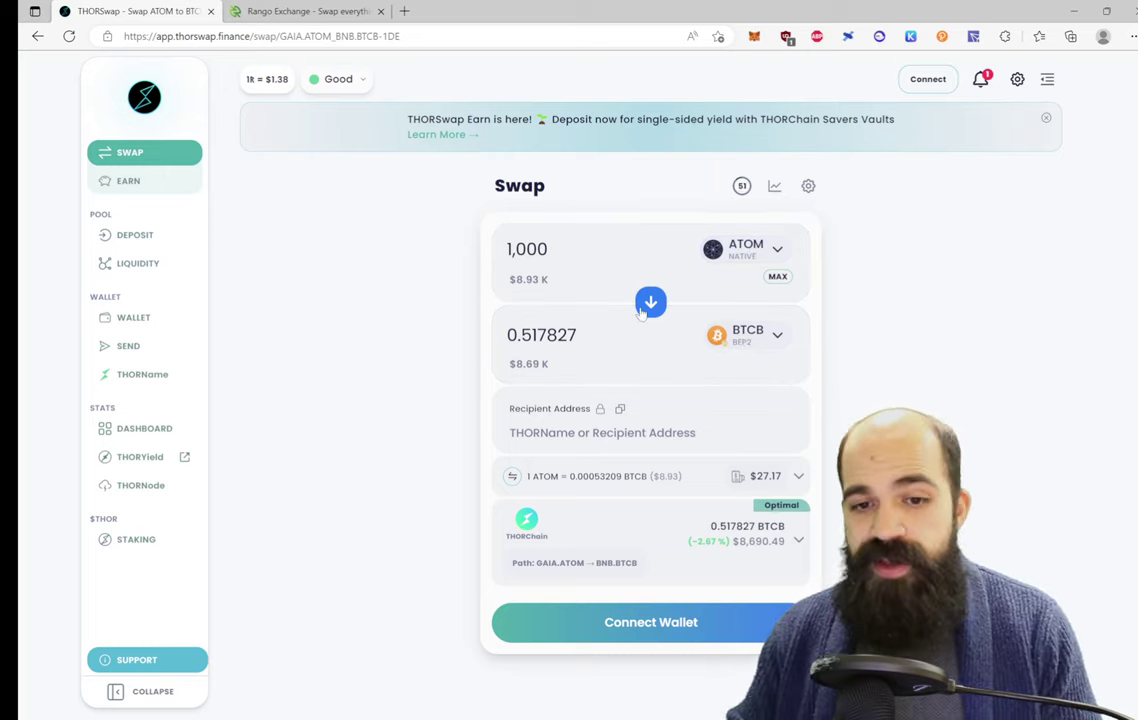
# - Change the swap amount to 100 ATOM and review the 0.0526686 BTCB THORChain quote
pyautogui.press('BackSpace')
pyautogui.write('1')
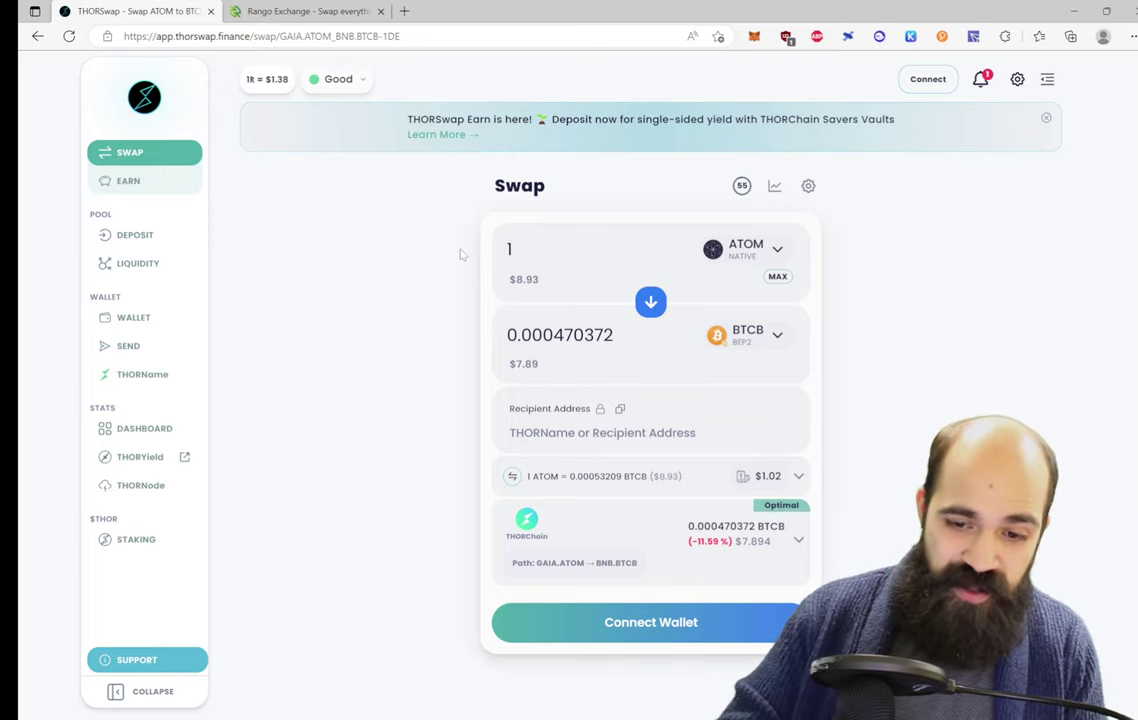
pyautogui.press('BackSpace')
pyautogui.write('100')
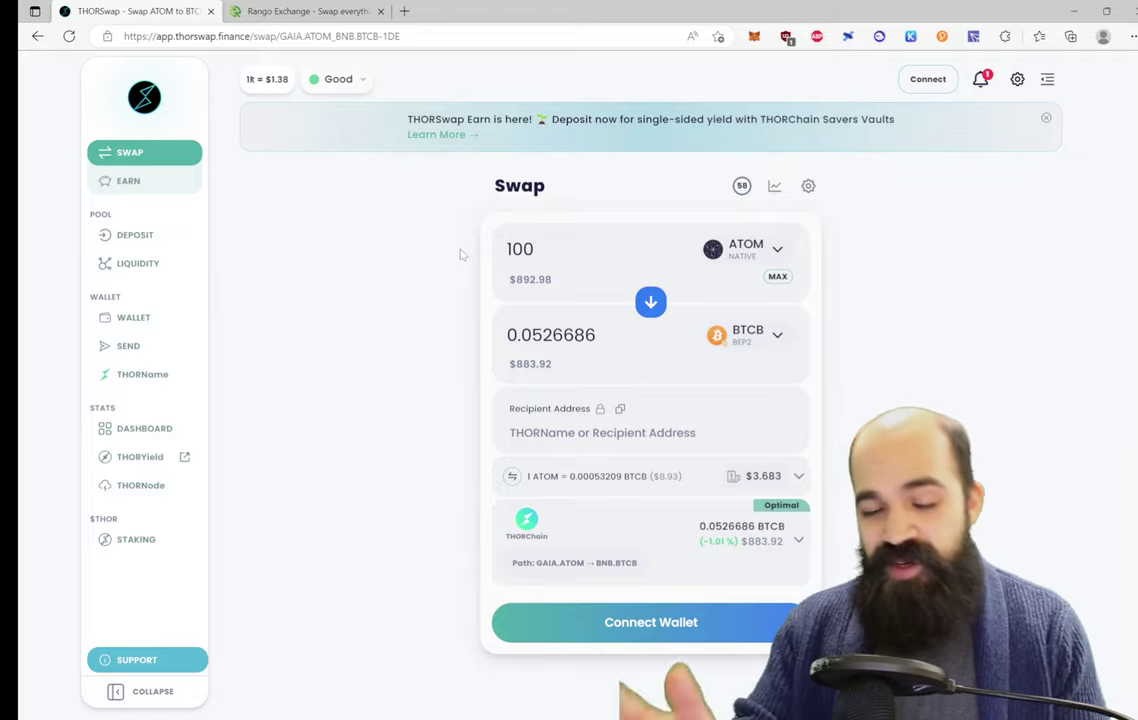
pyautogui.keyDown('ctrl'); pyautogui.scroll(4, 460, 254); pyautogui.keyUp('ctrl')
pyautogui.keyDown('ctrl'); pyautogui.scroll(2, 540, 380); pyautogui.keyUp('ctrl')
pyautogui.keyDown('ctrl'); pyautogui.scroll(-3, 540, 380); pyautogui.keyUp('ctrl')
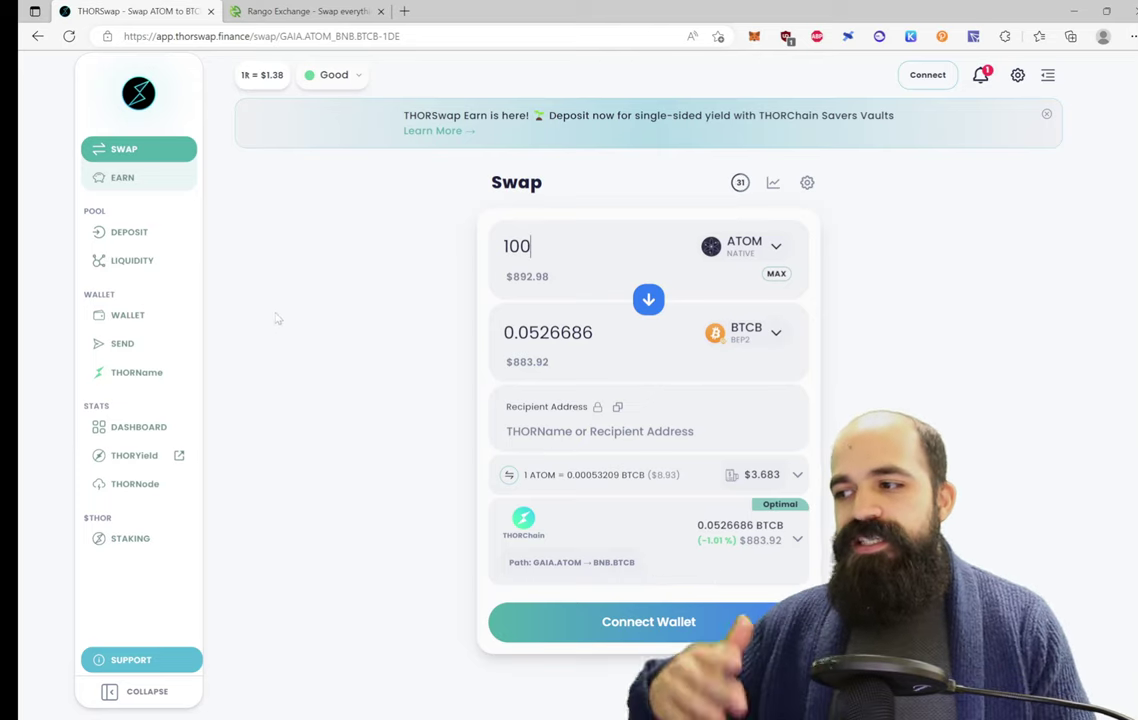
pyautogui.click(145, 184)
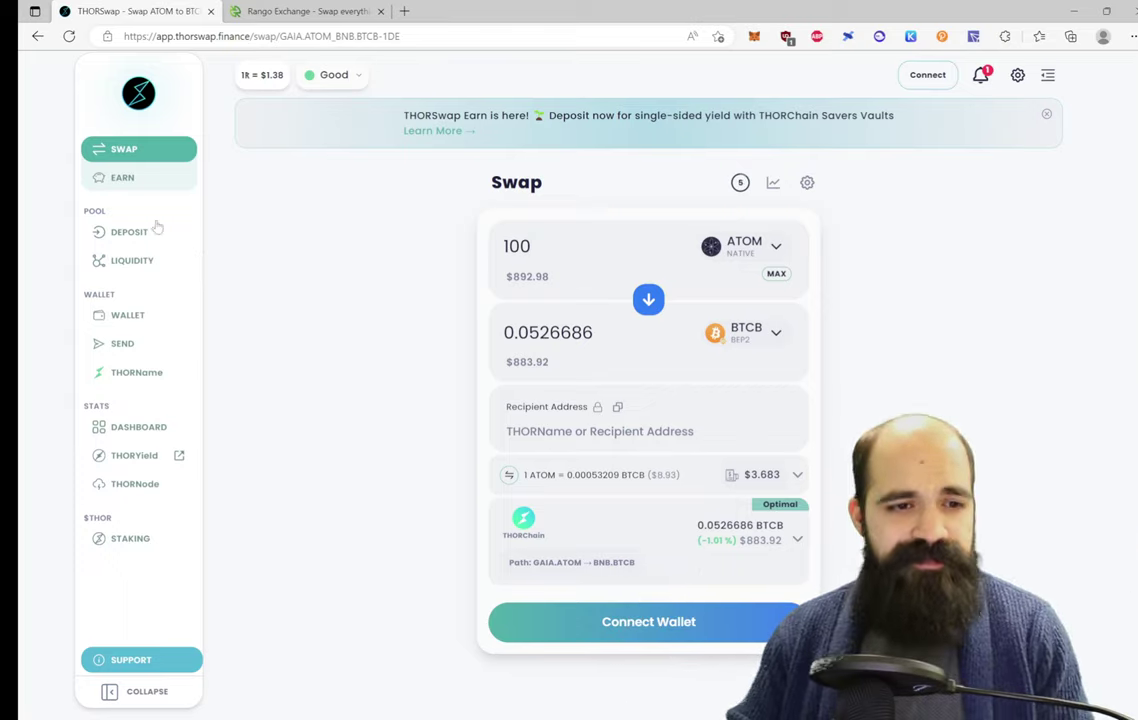
# - Open the Earn savers vaults page, with BTC offered at 5.51% APR
pyautogui.click(124, 172)
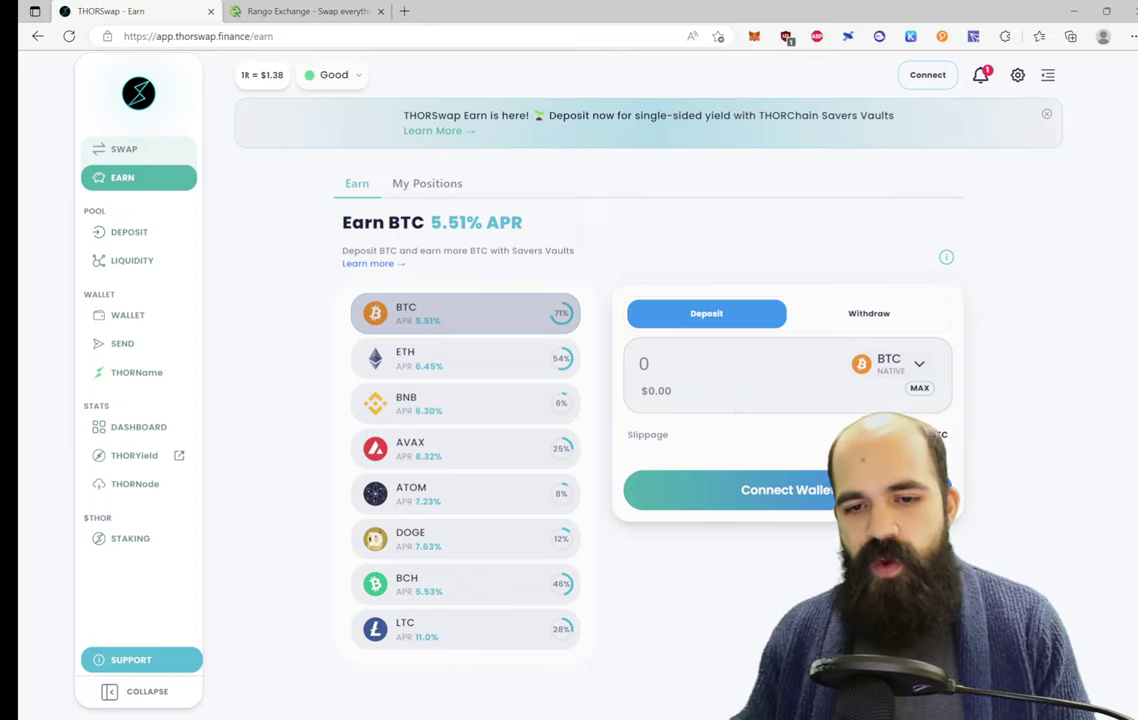
# - Enter a 1 BTC savers deposit, alternating with 0.1 BTC to compare slippage
pyautogui.write('1')
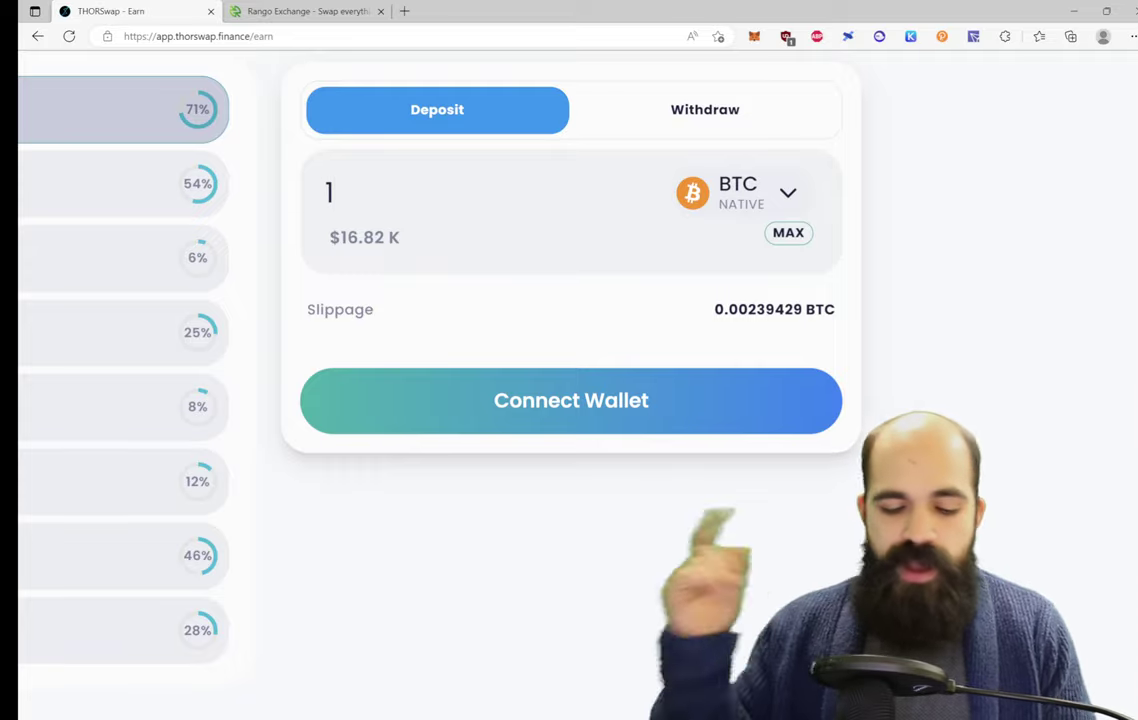
pyautogui.press('BackSpace')
pyautogui.write('0.1')
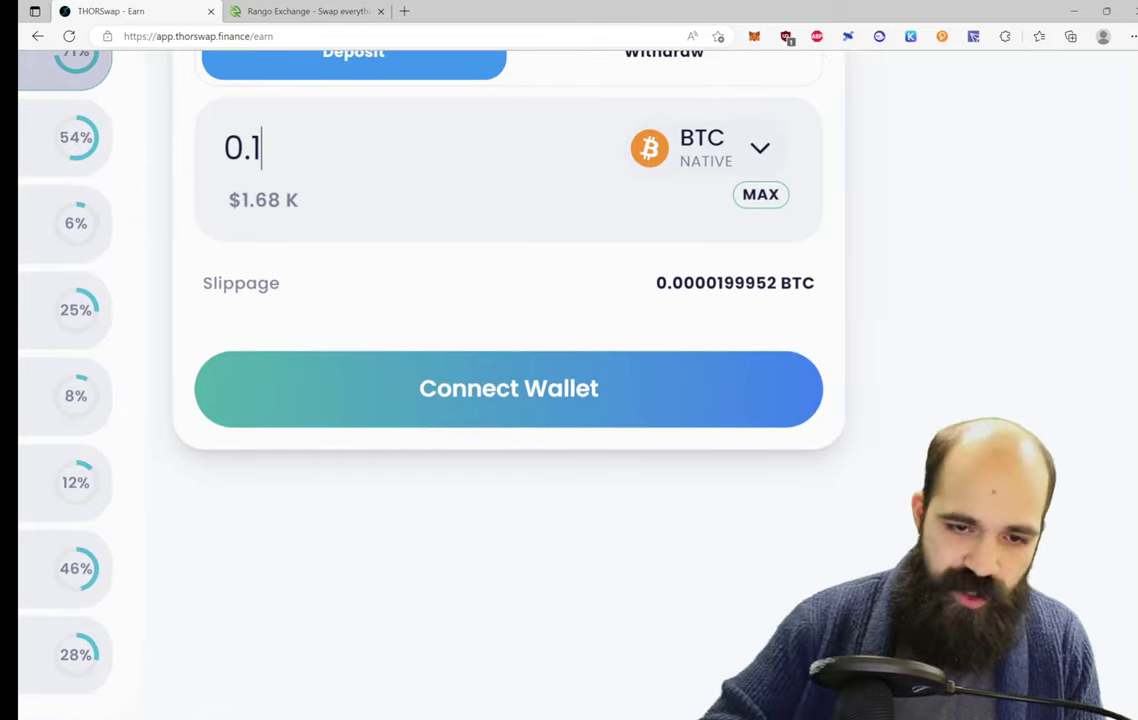
pyautogui.press('BackSpace')
pyautogui.press('BackSpace')
pyautogui.press('BackSpace')
pyautogui.write('1')
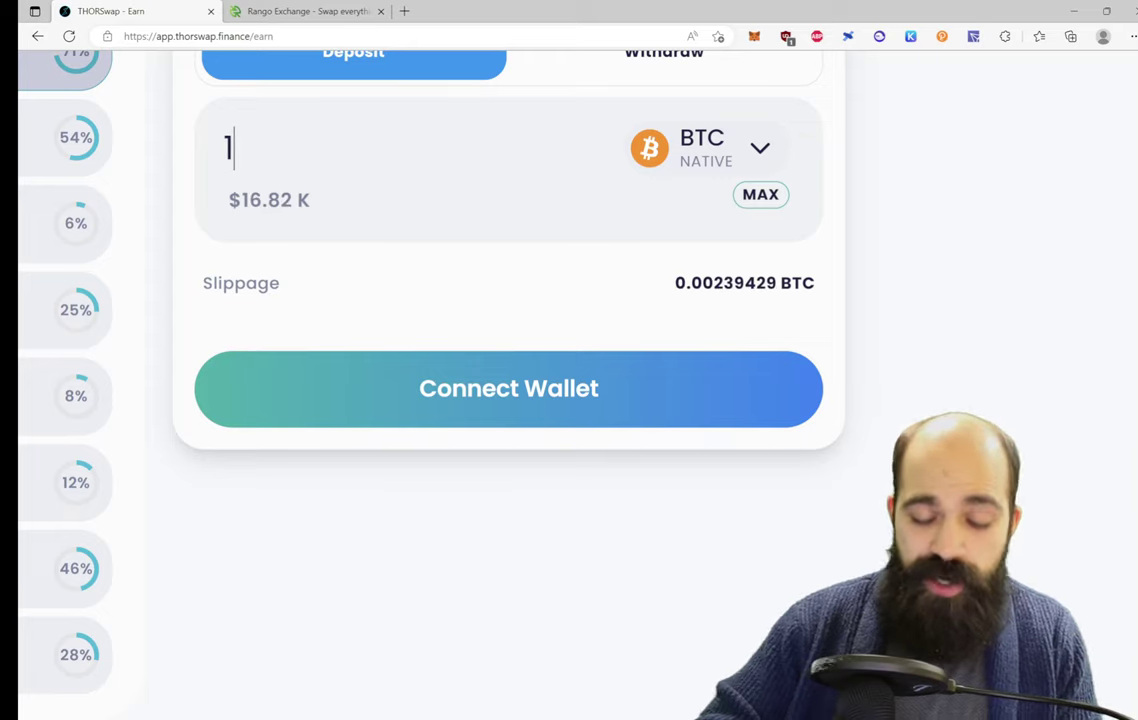
pyautogui.press('BackSpace')
pyautogui.write('0.1')
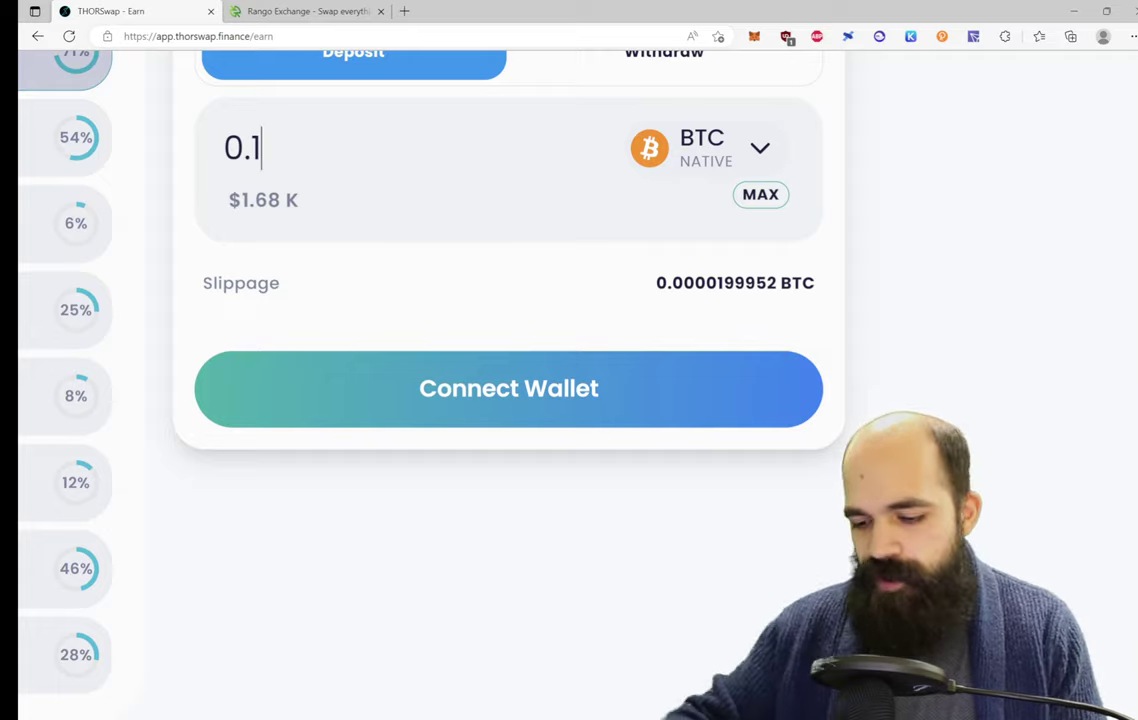
pyautogui.press('BackSpace')
pyautogui.press('BackSpace')
pyautogui.press('BackSpace')
pyautogui.write('1')
pyautogui.scroll(-5, 569, 385)
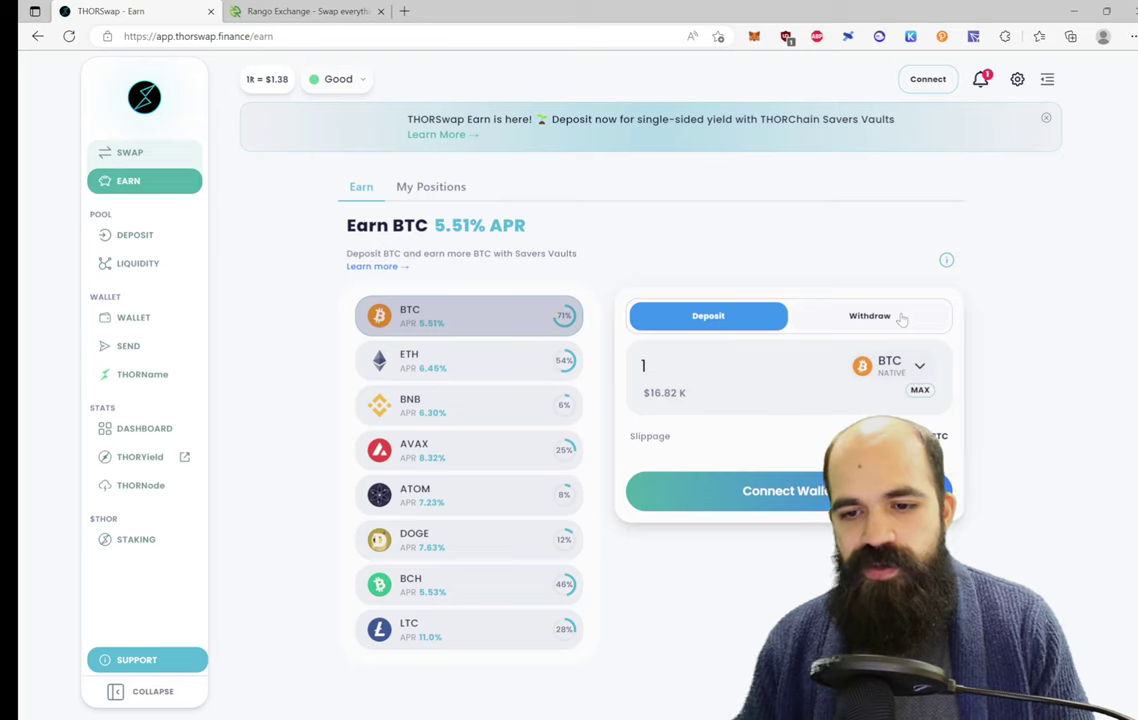
pyautogui.click(902, 318)
pyautogui.click(709, 328)
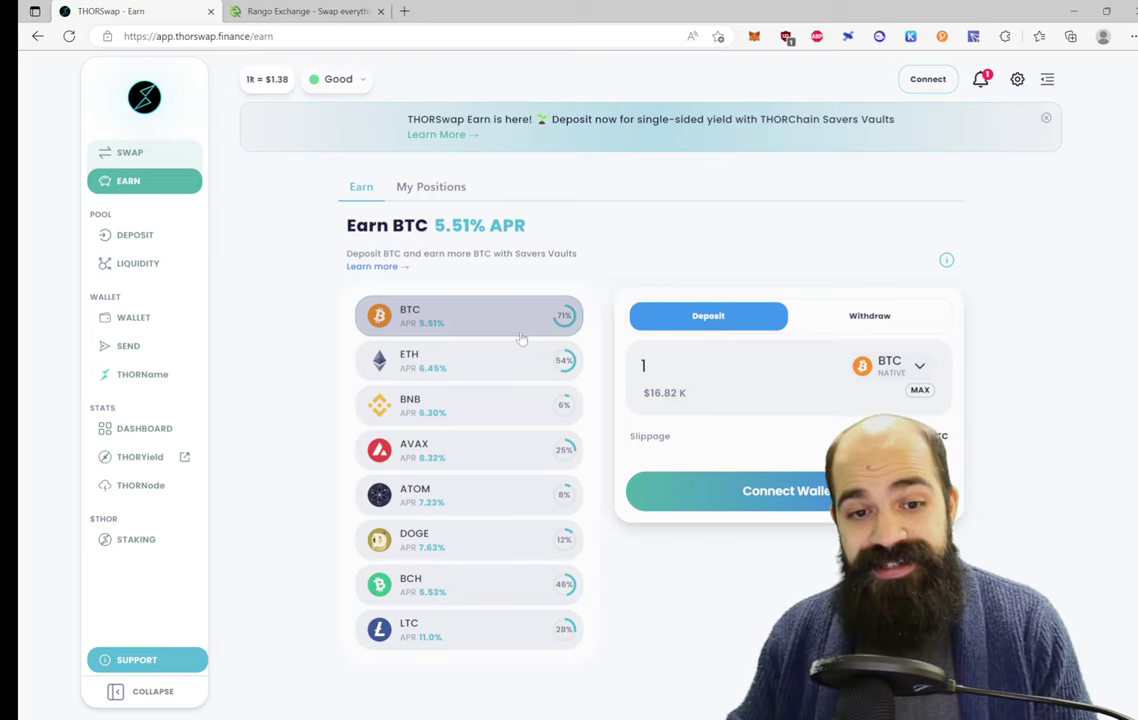
pyautogui.moveTo(566, 320)
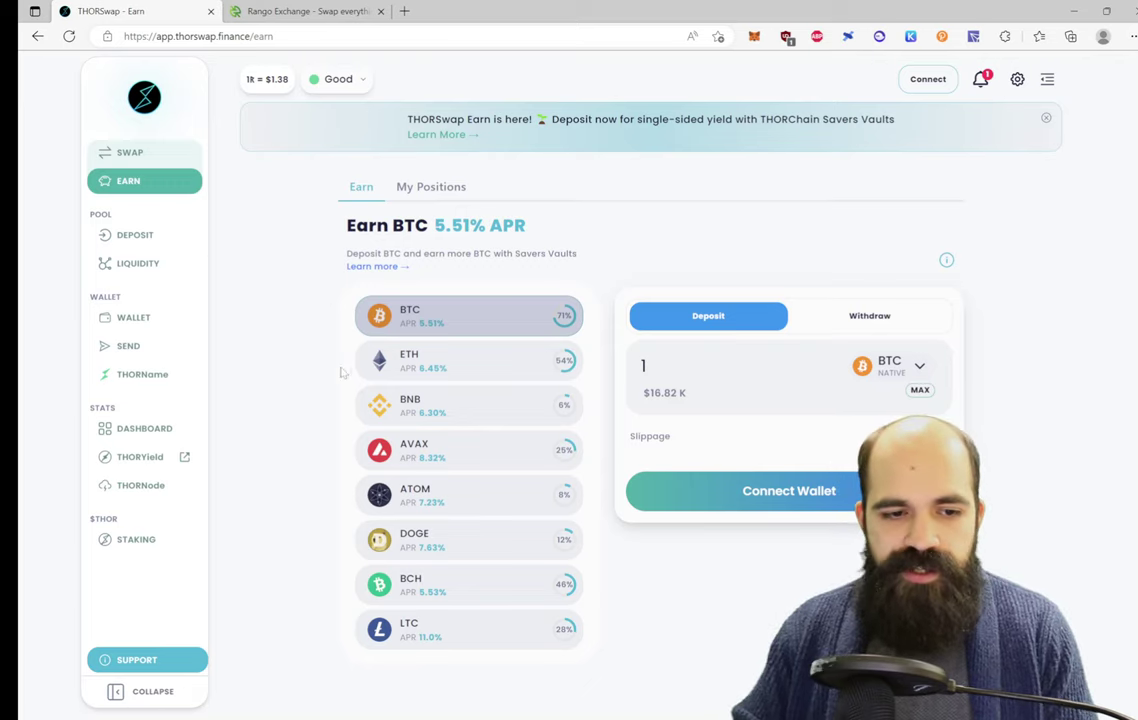
# - Open the THORChain stats Dashboard and browse its Featured Pools and Liquidity Pools table
pyautogui.click(135, 428)
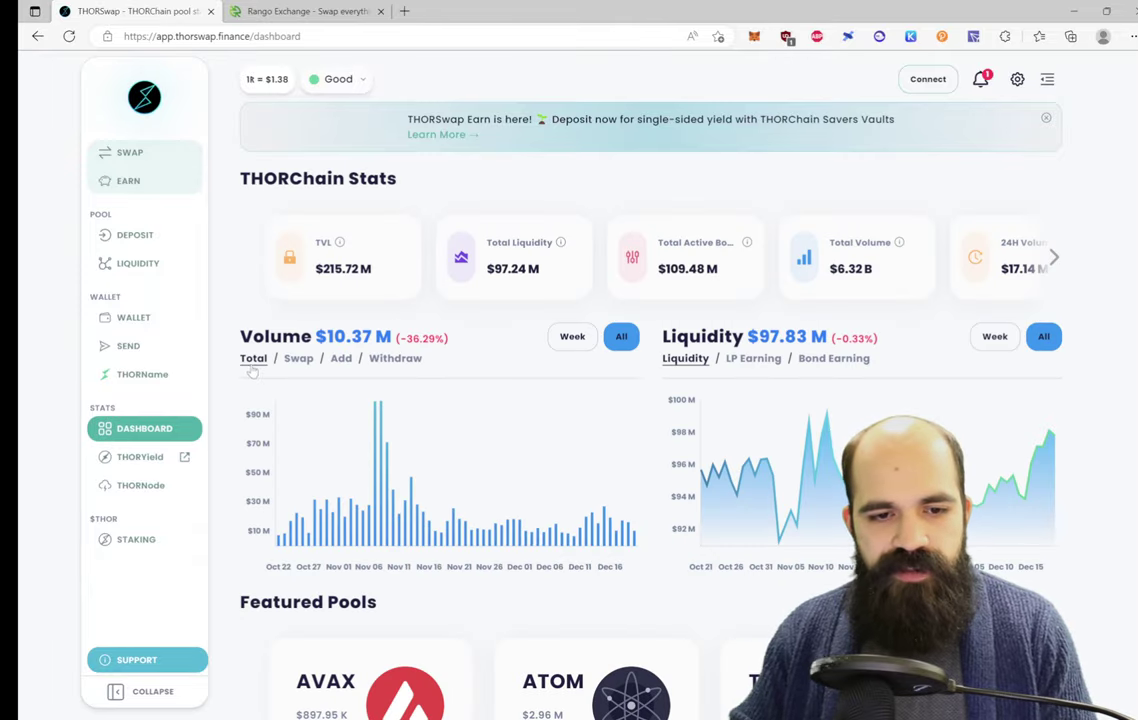
pyautogui.scroll(-1, 948, 402)
pyautogui.scroll(-4, 948, 402)
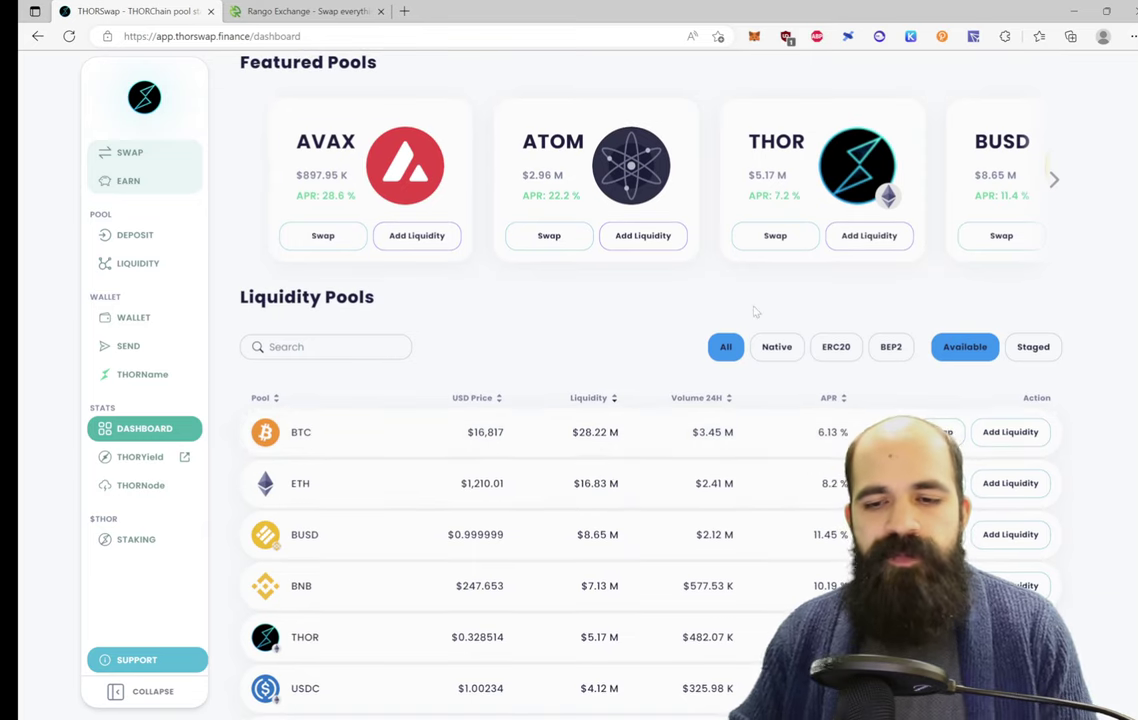
pyautogui.scroll(-3, 900, 300)
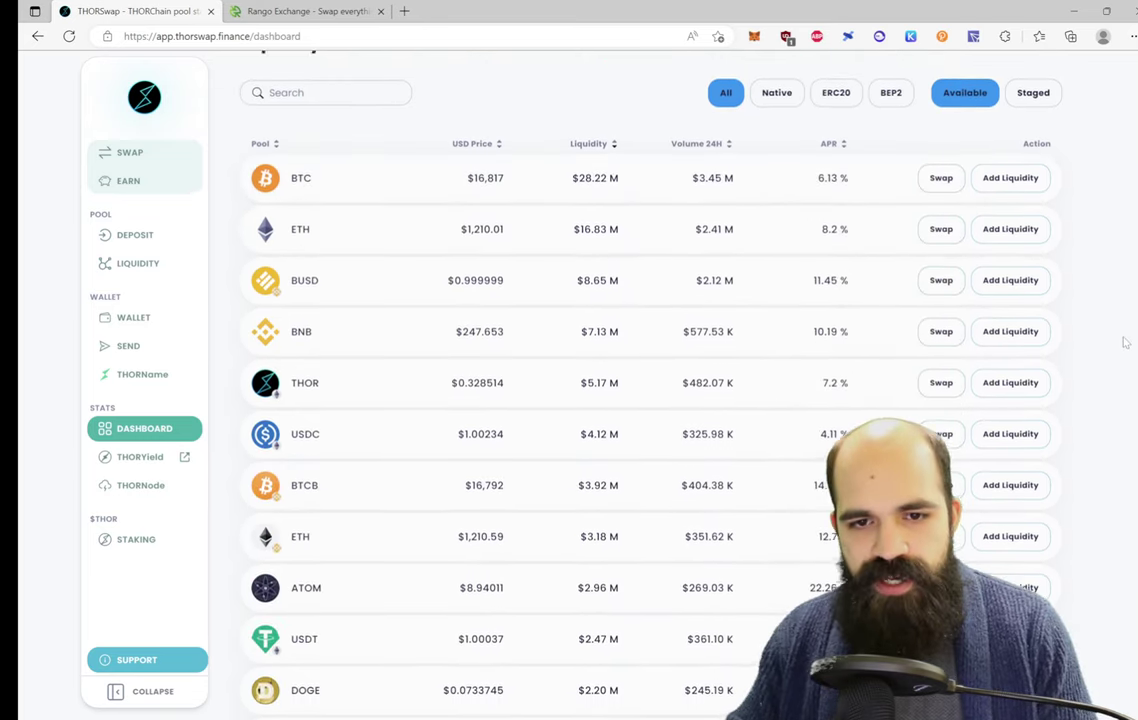
pyautogui.scroll(3, 1124, 340)
pyautogui.scroll(2, 1124, 340)
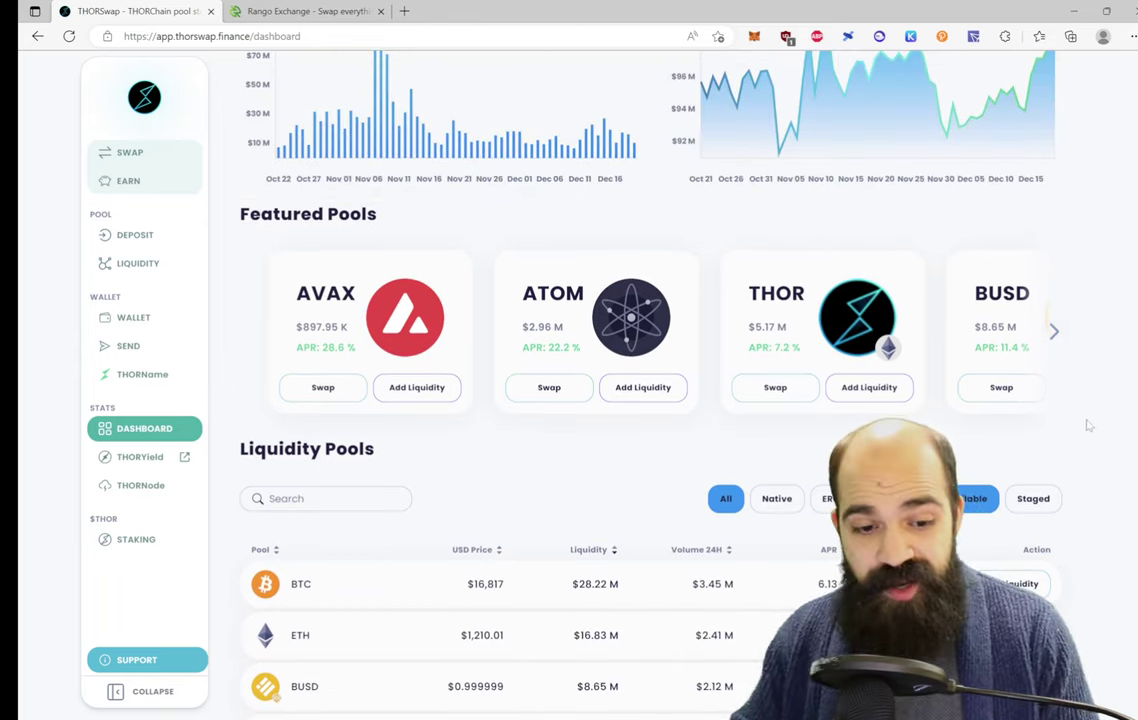
pyautogui.scroll(-6, 1112, 414)
pyautogui.scroll(-4, 1116, 416)
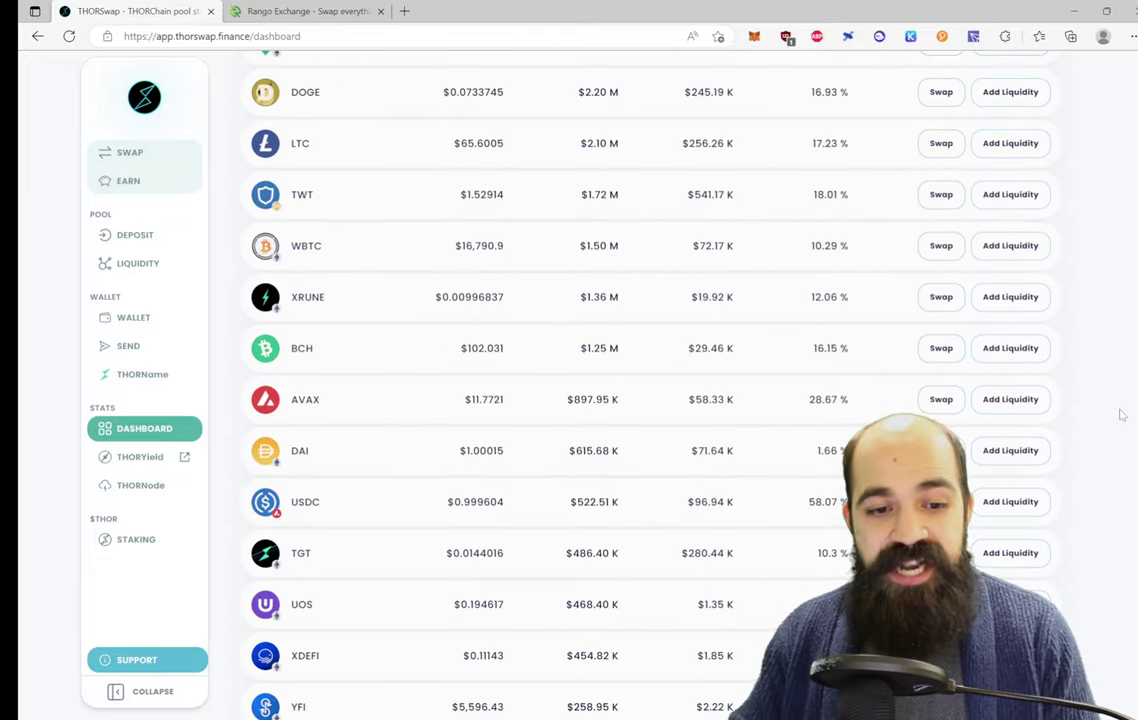
pyautogui.scroll(-3, 1116, 416)
pyautogui.scroll(15, 1122, 414)
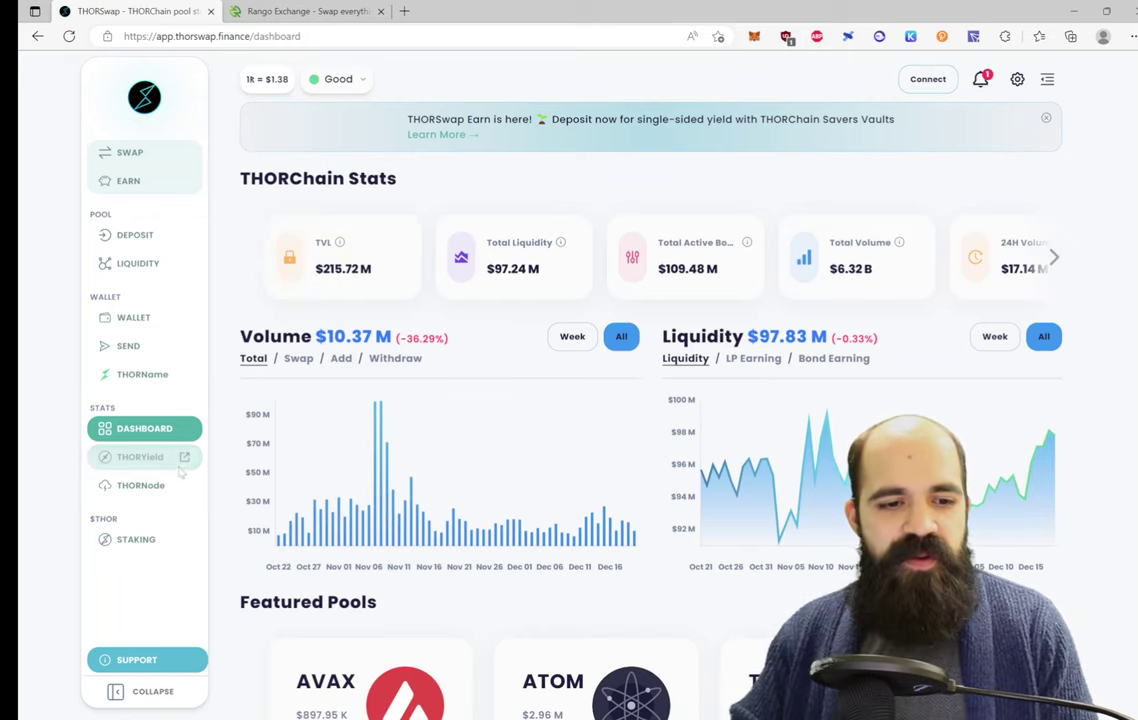
# - Open the vTHOR staking page offering 21.29% APY
pyautogui.click(150, 540)
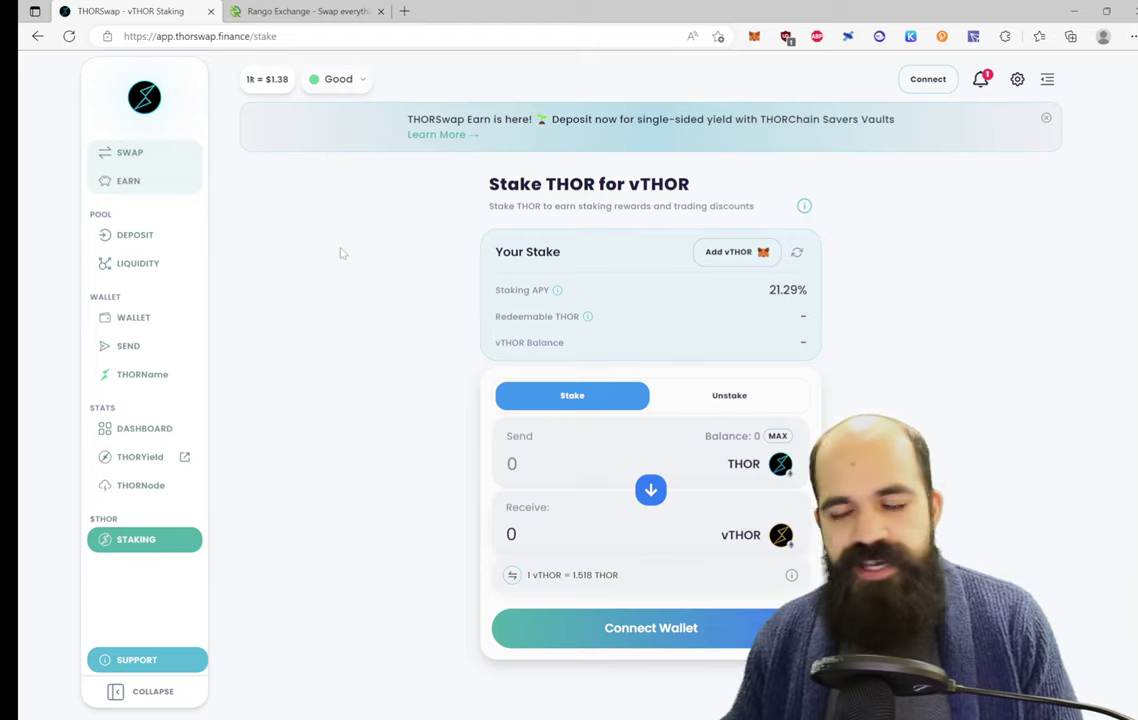
# - Go to the Swap page and open the ETH token selector list
pyautogui.click(133, 155)
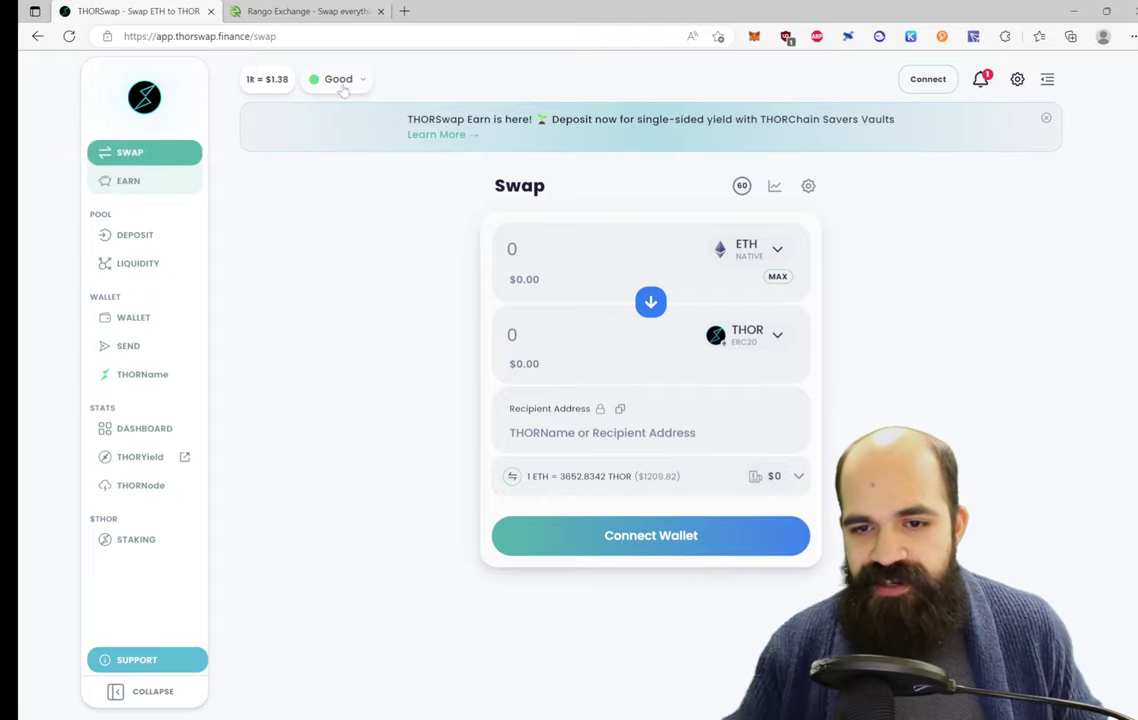
pyautogui.click(772, 259)
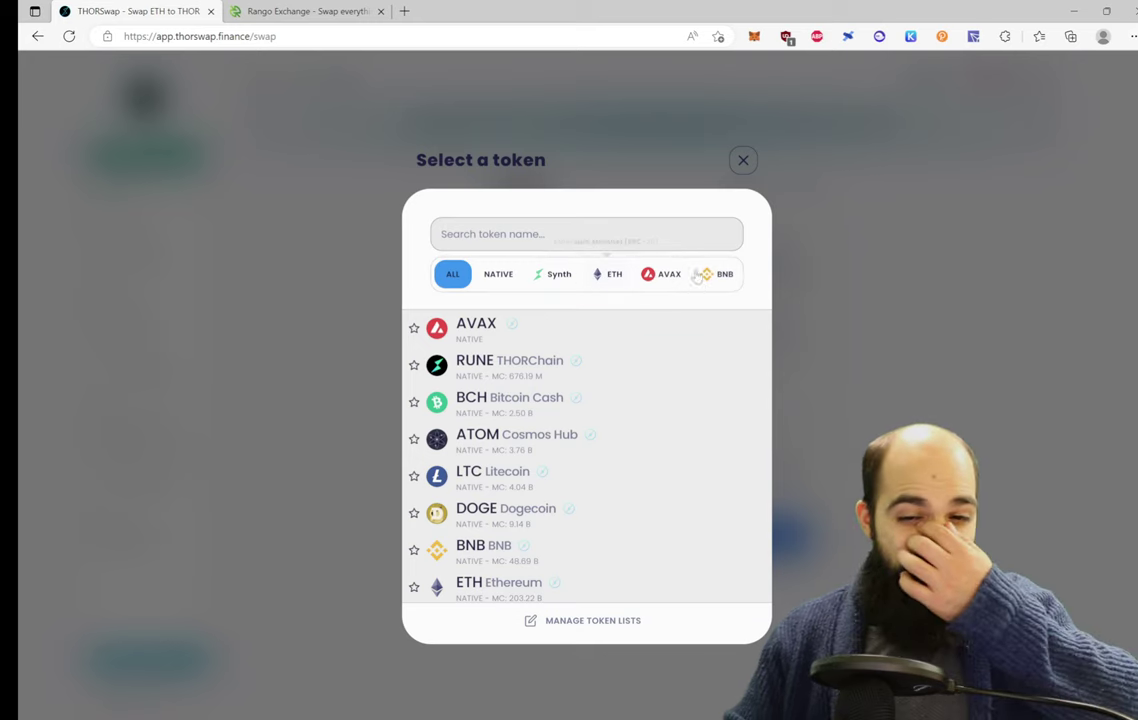
pyautogui.click(322, 10)
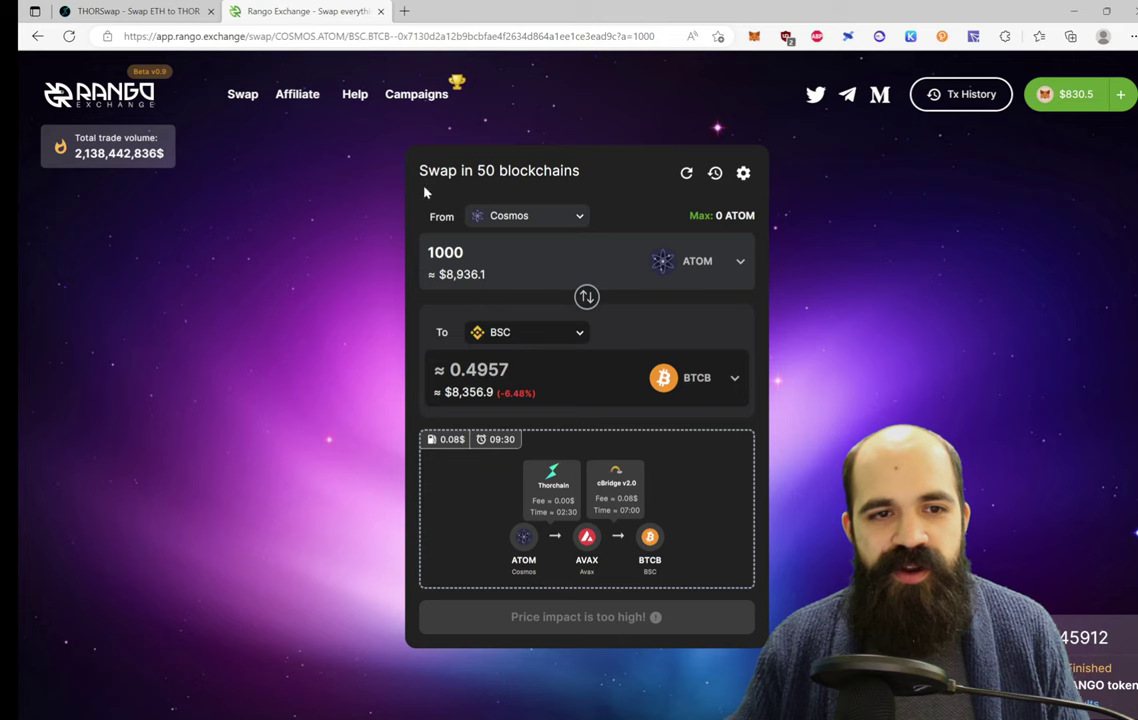
pyautogui.click(523, 222)
pyautogui.press('Escape')
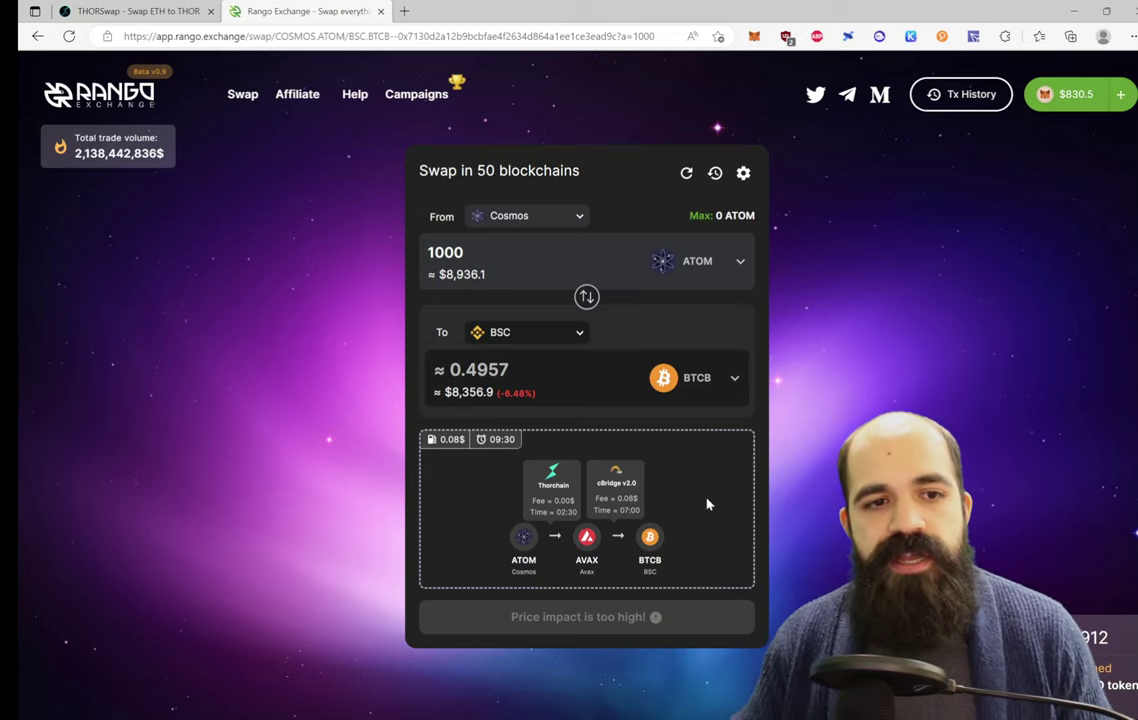
# - Return to THORSwap and close the Select a token dialog
pyautogui.click(142, 10)
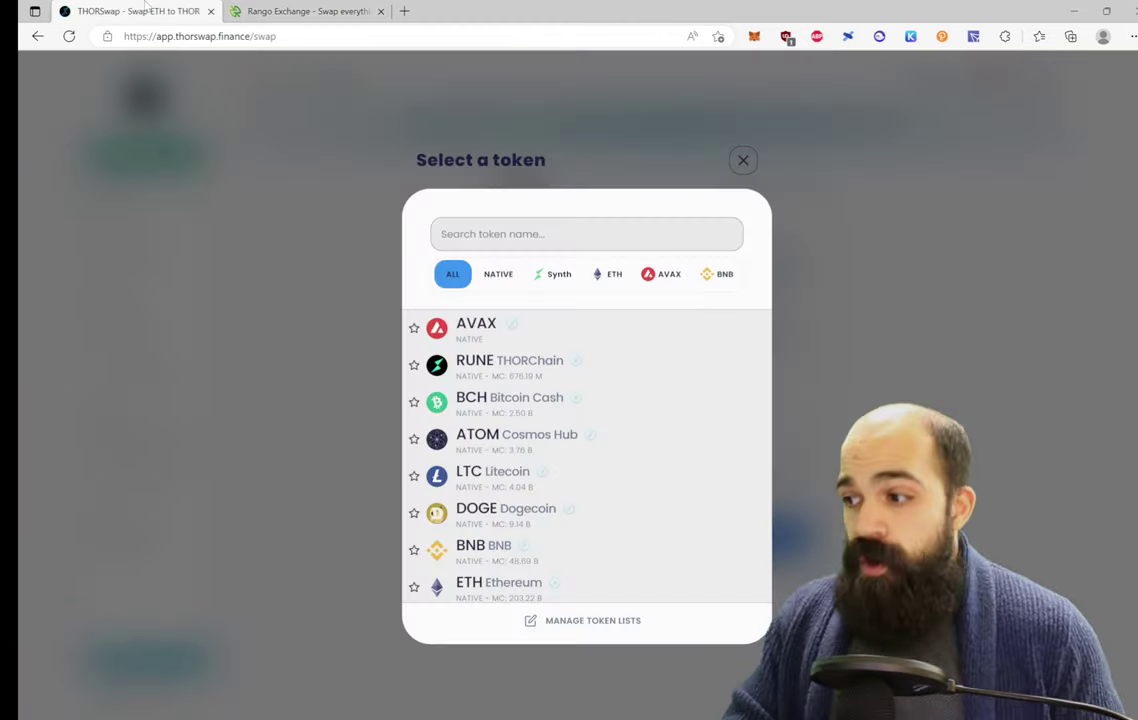
pyautogui.click(263, 242)
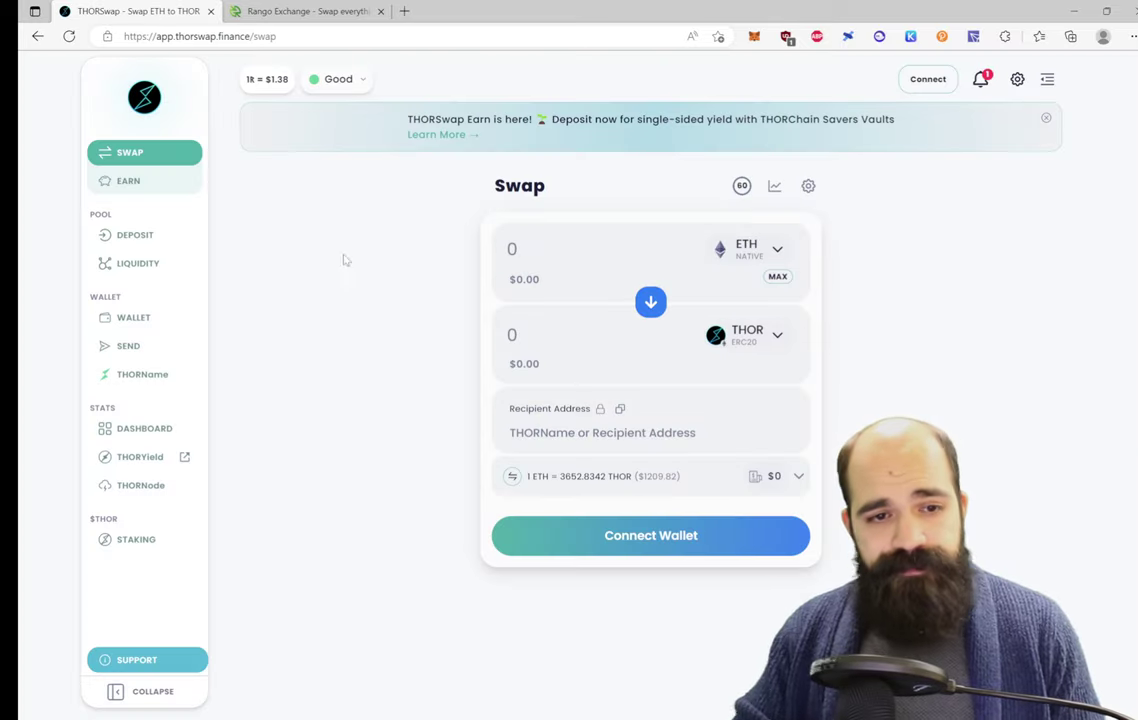